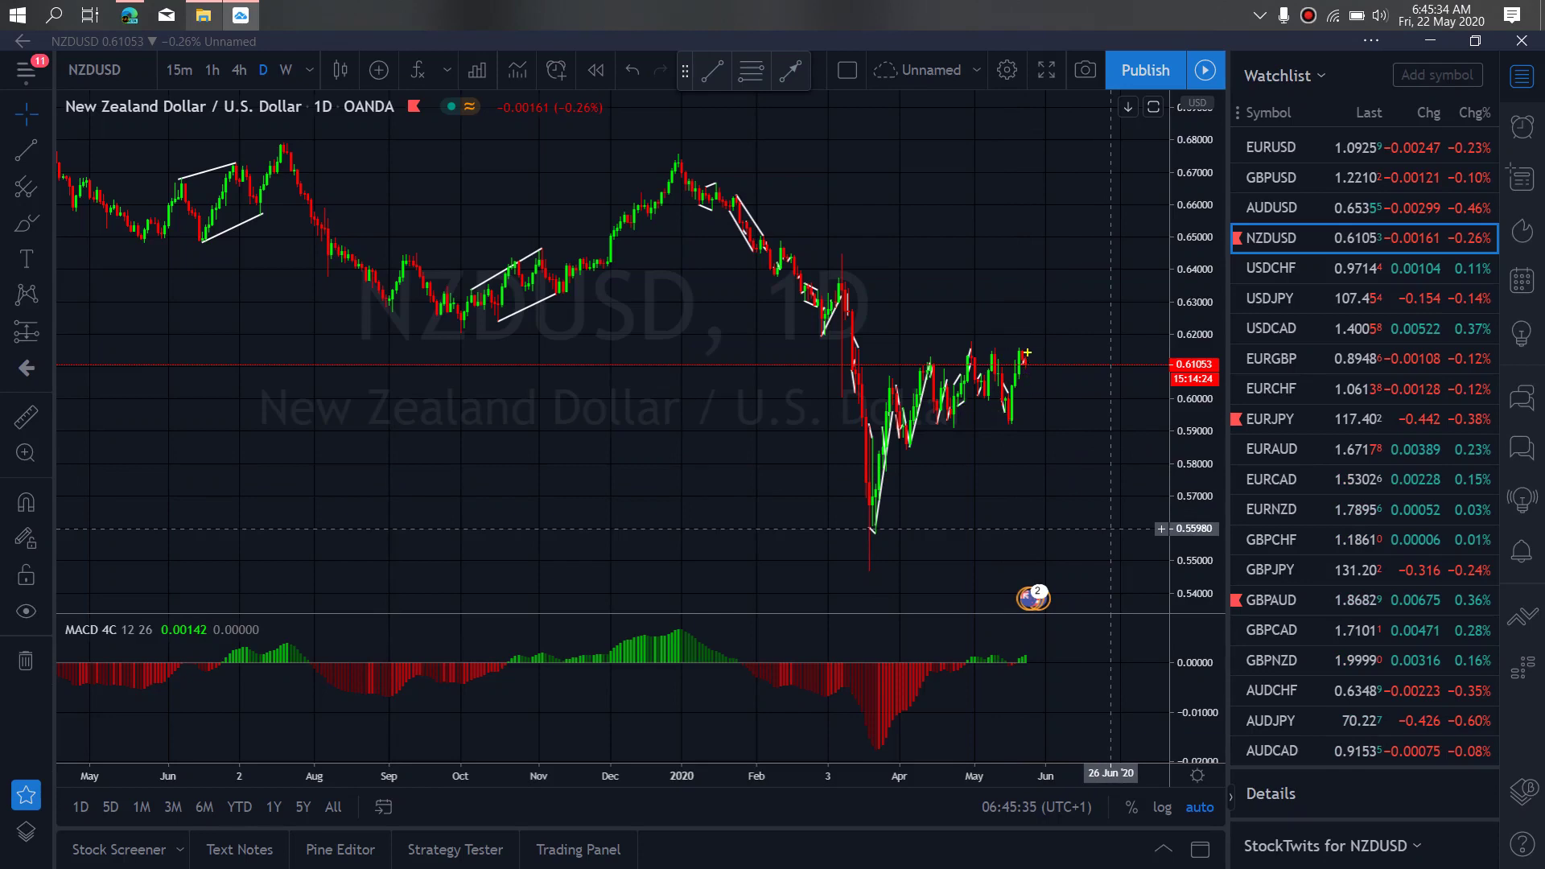
- Sketch a yellow zigzag-and-rally forecast on the daily NZDUSD chart, then undo it
mouse_move(1028, 374)
mouse_down()
mouse_move(1065, 386)
mouse_move(1086, 272)
mouse_up()
drag(1018, 348, 1069, 367)
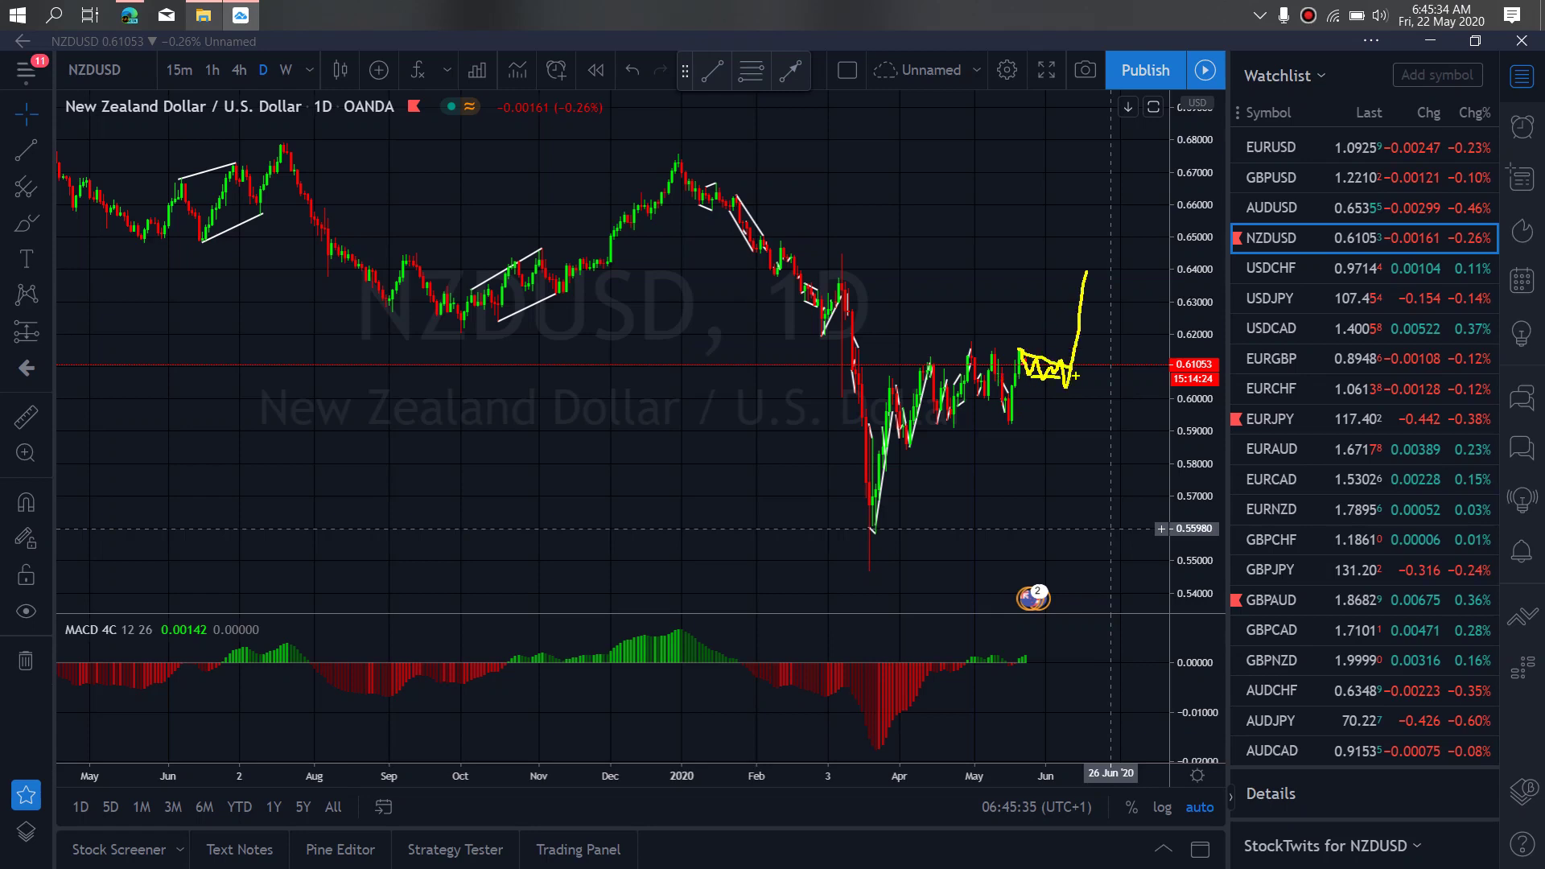
key(ctrl+z)
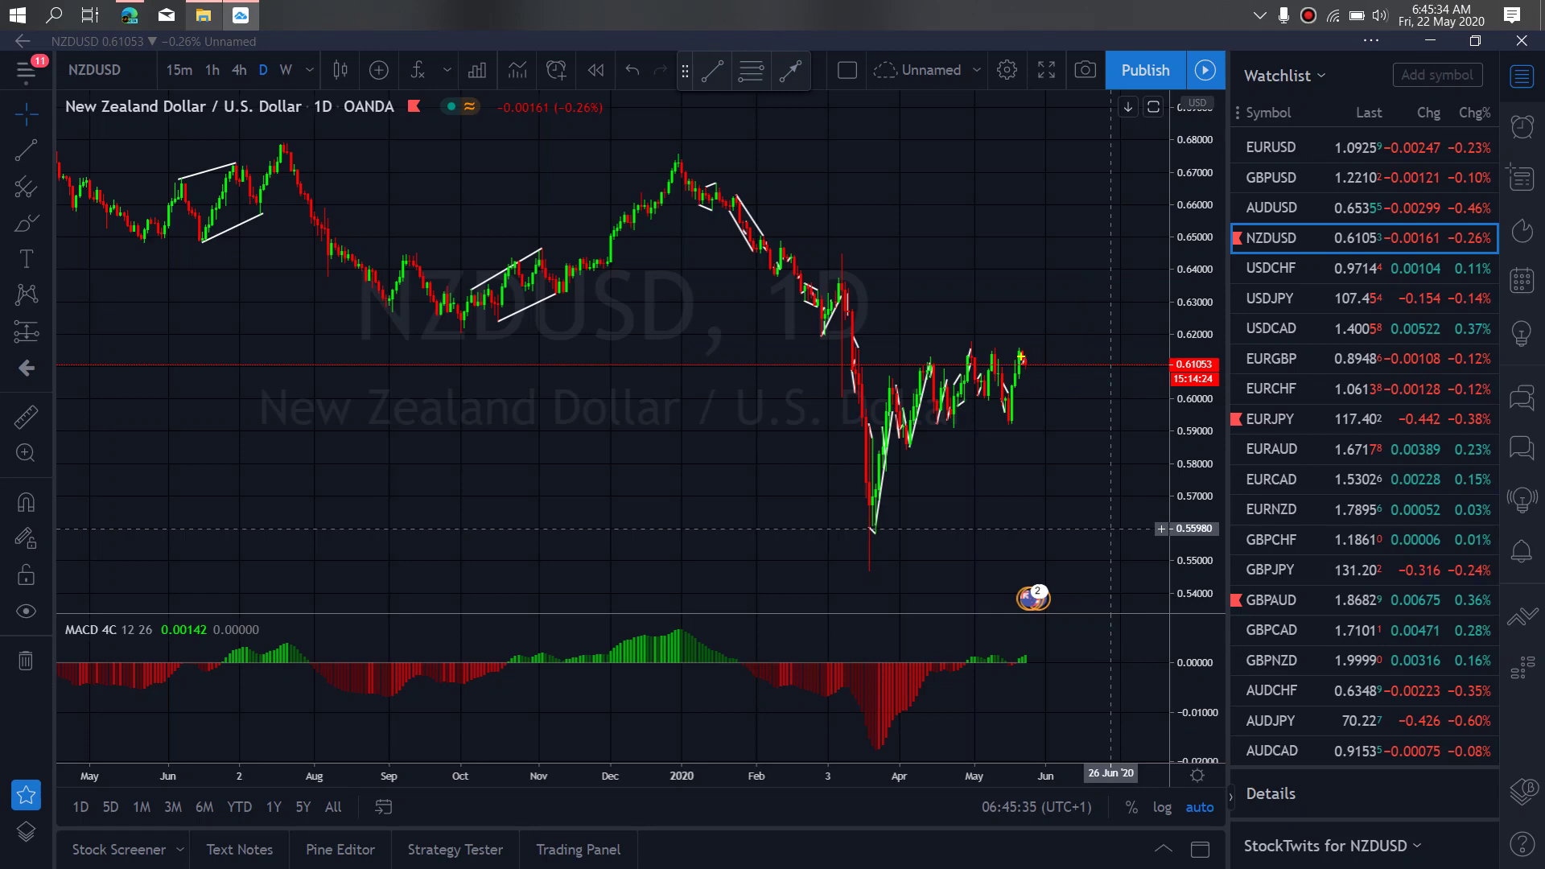
- Redraw a yellow peak-and-drop forecast, then trace recent highs in yellow on the 4-hour chart
drag(1046, 372, 1069, 432)
mouse_move(960, 332)
mouse_down()
mouse_move(987, 392)
mouse_move(1038, 356)
mouse_move(1066, 426)
mouse_move(1139, 212)
mouse_up()
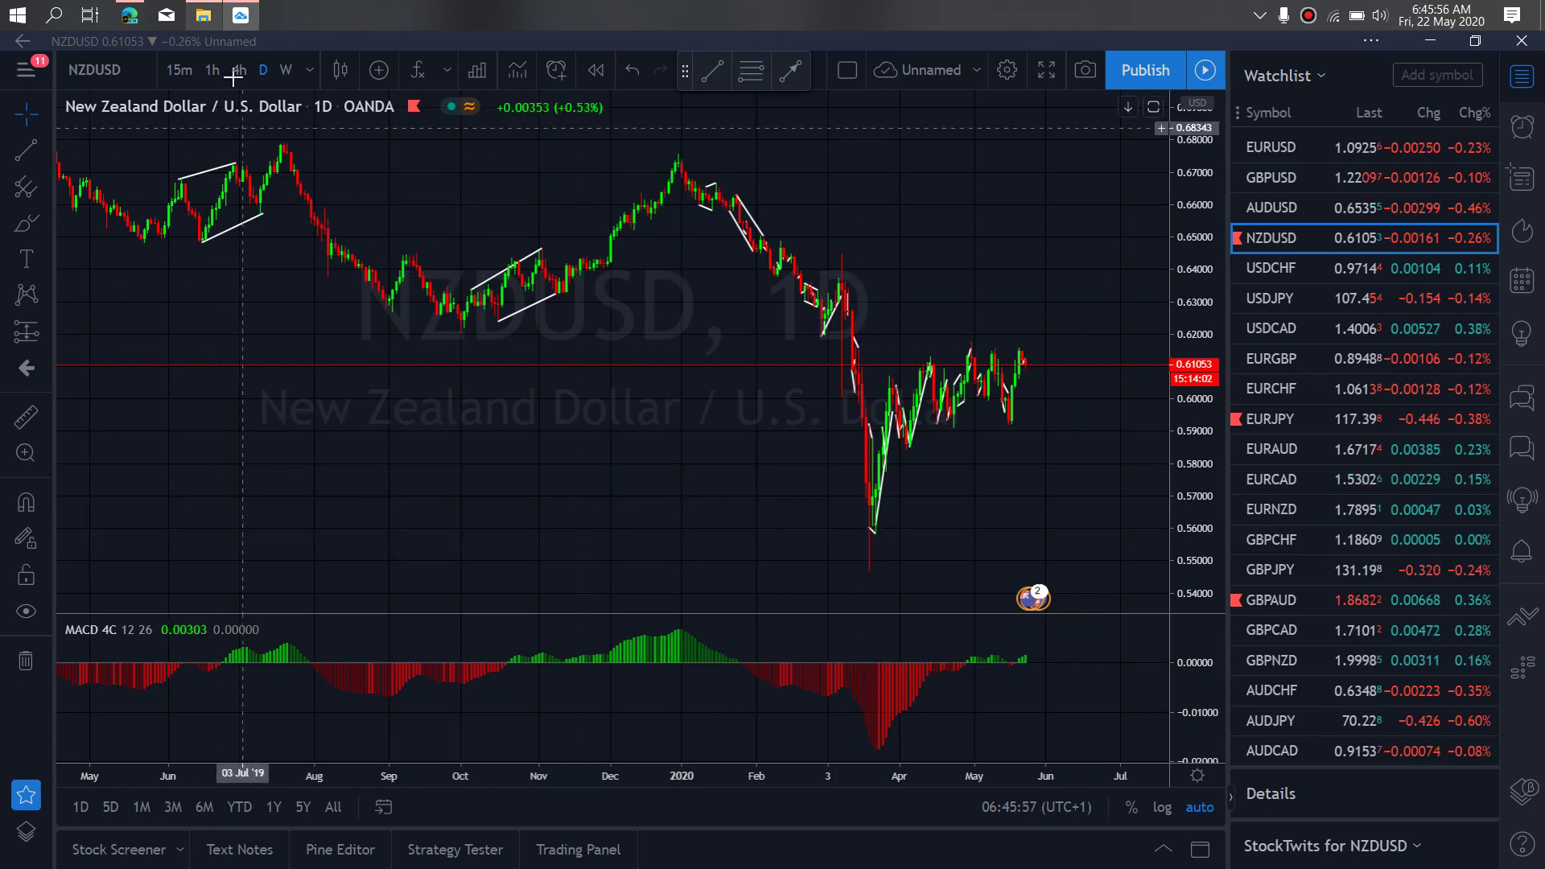
click(239, 70)
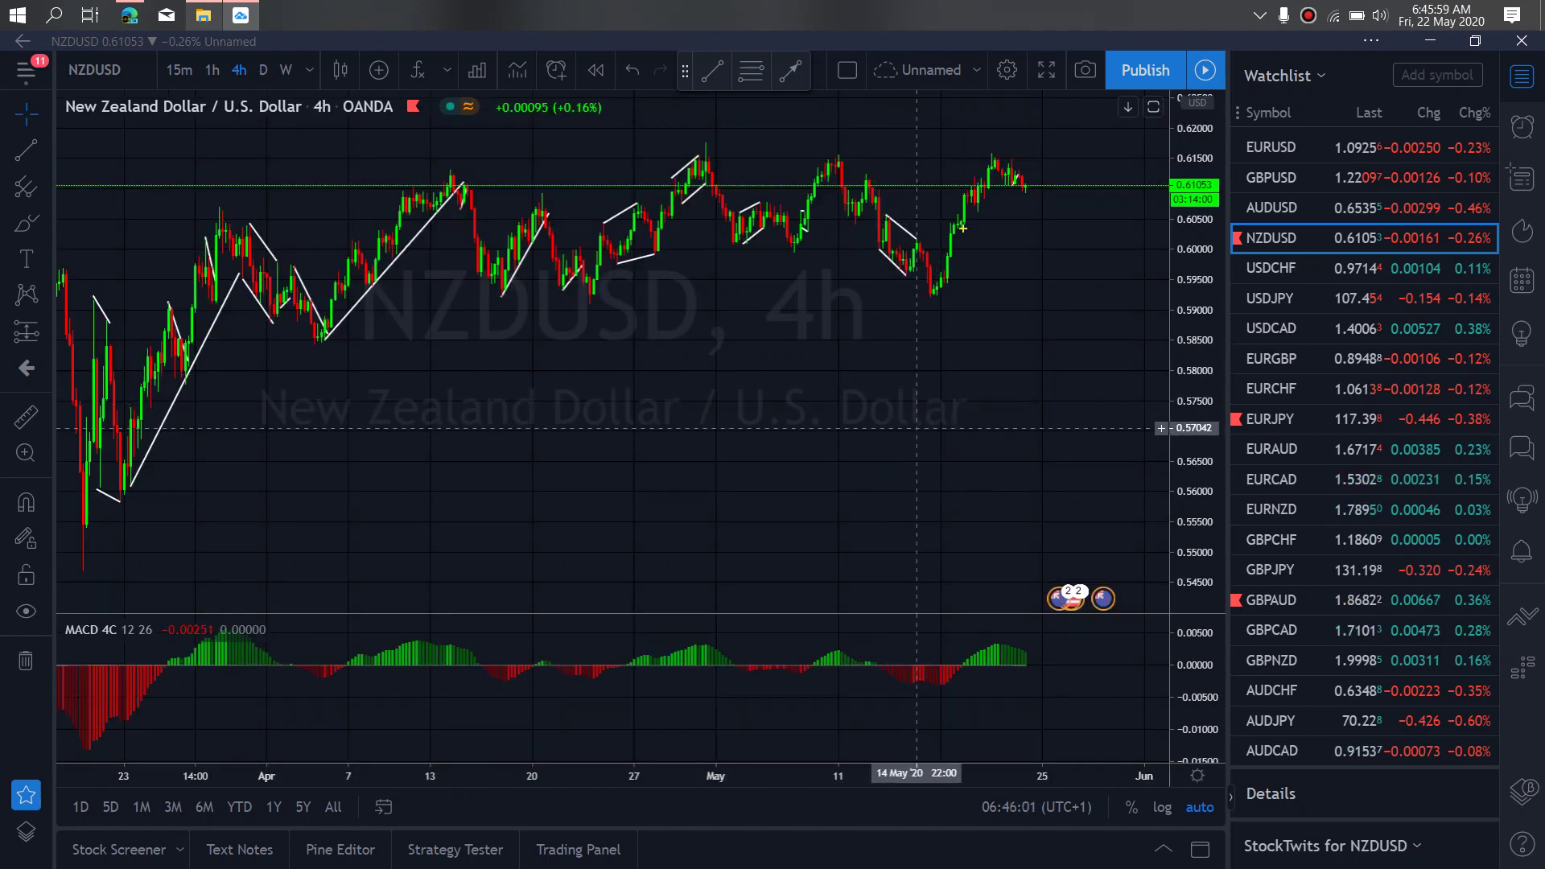
mouse_move(992, 150)
mouse_down()
mouse_move(1068, 180)
mouse_move(1046, 216)
mouse_move(1020, 182)
mouse_move(1037, 166)
mouse_move(1069, 214)
mouse_move(1118, 0)
mouse_up()
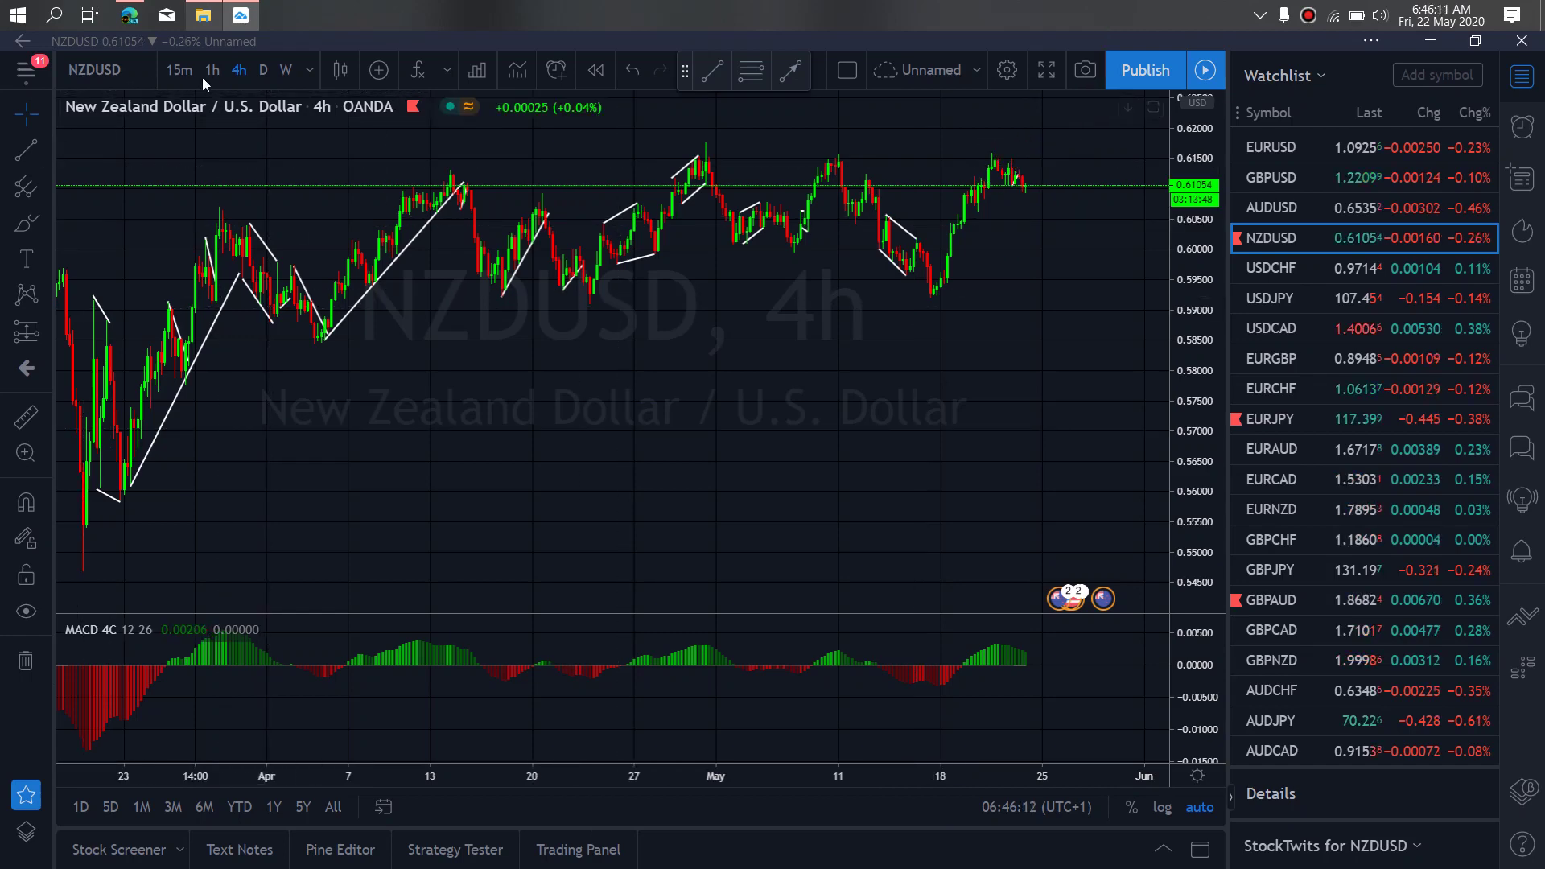
- On 1-hour NZDUSD, draw a yellow flag channel and a drop-then-sharp-rise forecast
click(212, 71)
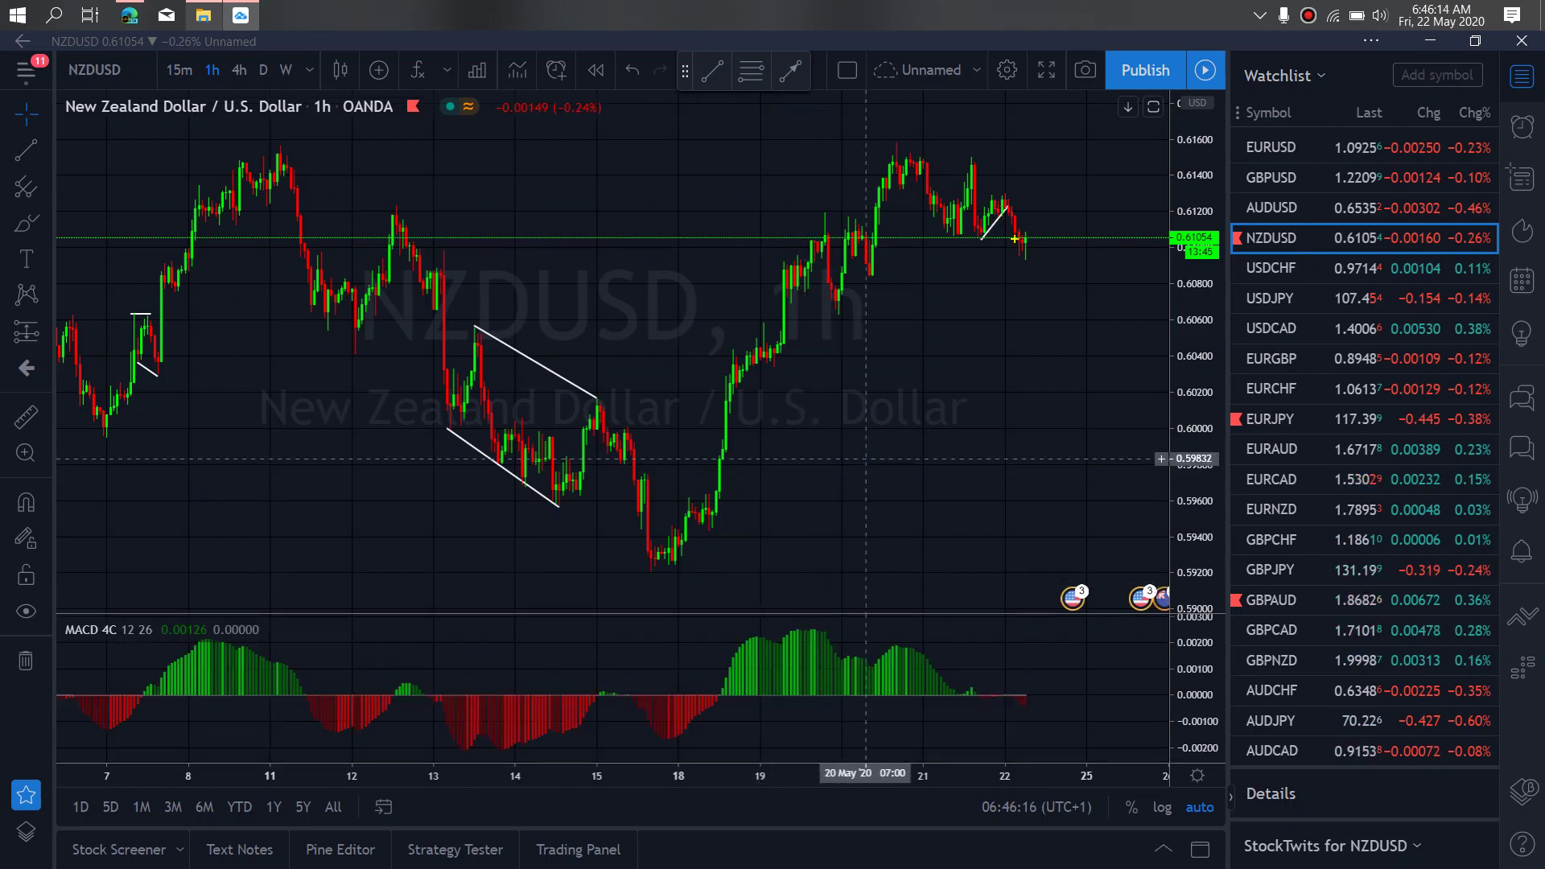
drag(1029, 252, 1042, 197)
drag(971, 152, 1053, 175)
drag(952, 238, 1028, 257)
mouse_move(1054, 178)
mouse_down()
mouse_move(1061, 211)
mouse_move(1106, 184)
mouse_move(1135, 326)
mouse_up()
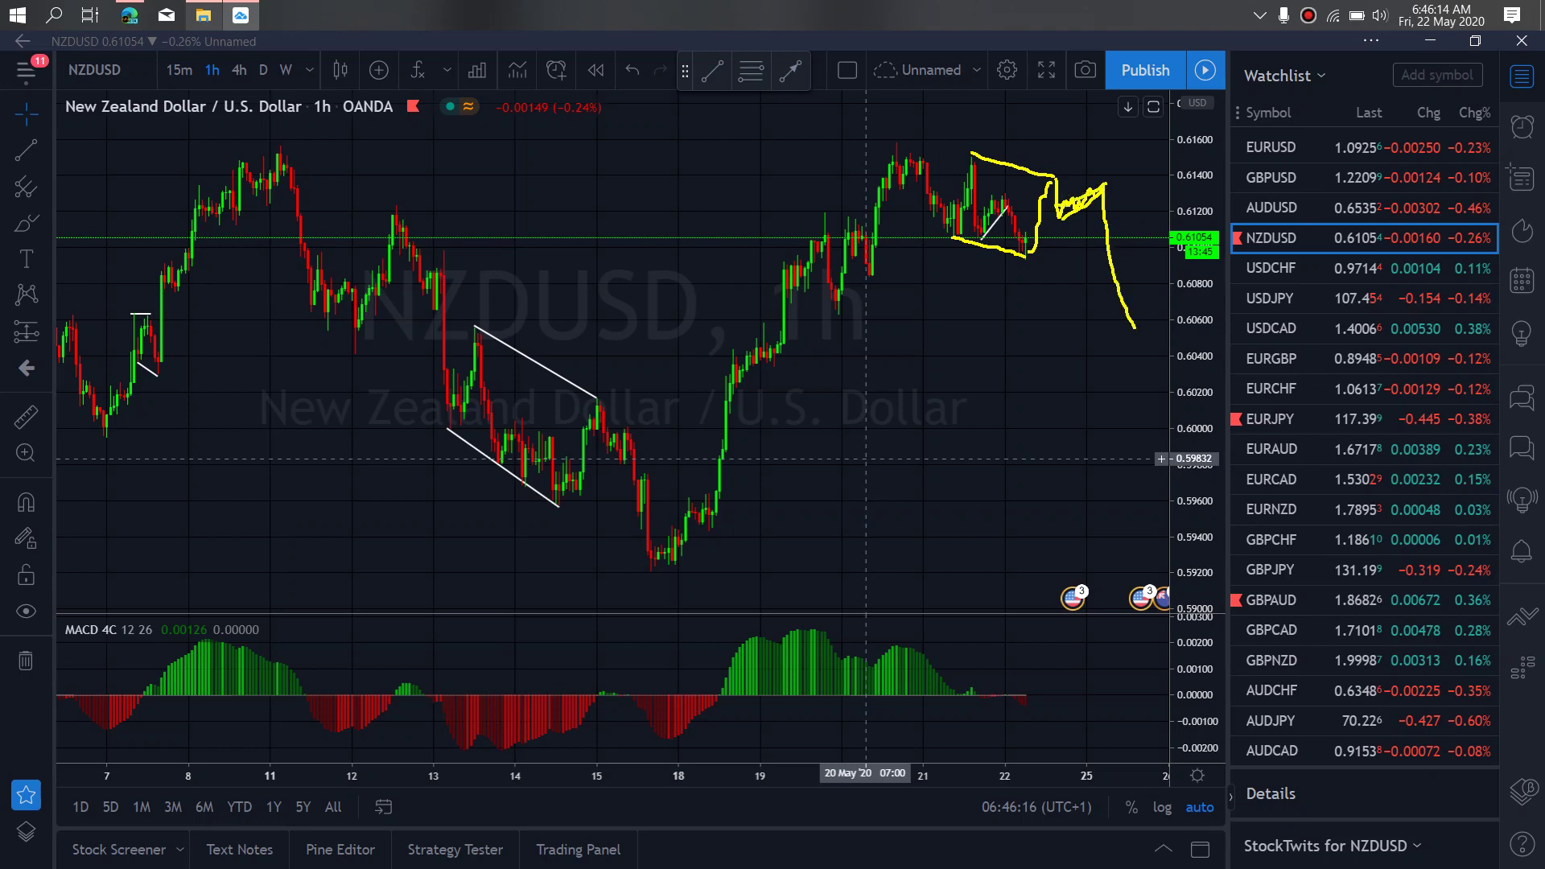
mouse_move(898, 130)
mouse_down()
mouse_move(954, 241)
mouse_move(1061, 173)
mouse_move(1122, 304)
mouse_move(1237, 26)
mouse_up()
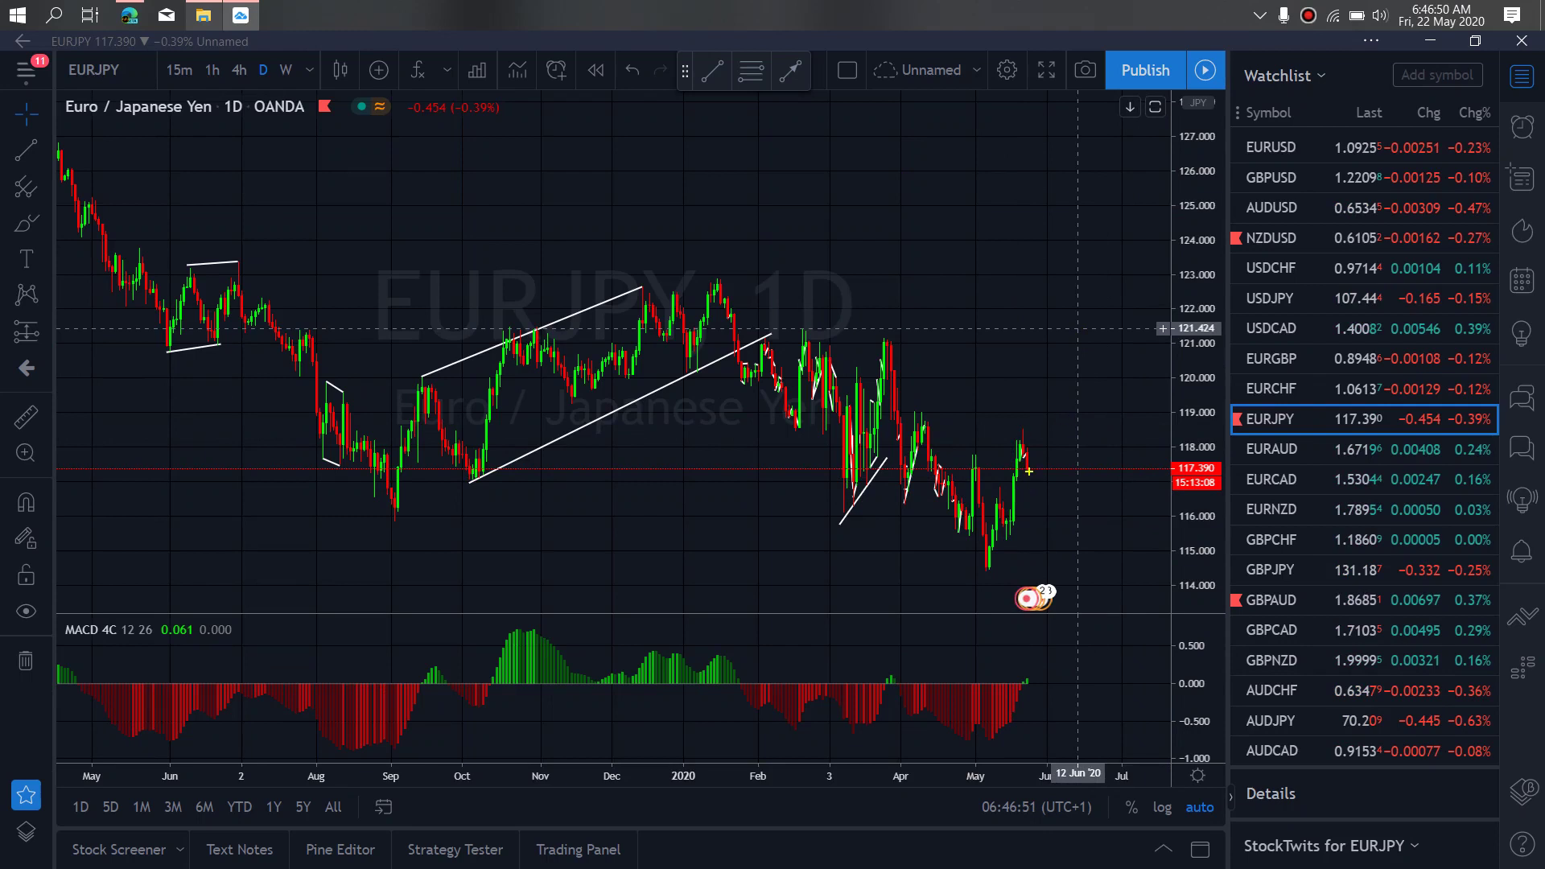
- Sketch a yellow wavy path and wedge lines after the latest EURJPY daily candles
drag(994, 494, 1008, 533)
mouse_move(1023, 456)
mouse_down()
mouse_move(1026, 441)
mouse_move(1079, 464)
mouse_move(1099, 504)
mouse_move(1144, 208)
mouse_up()
mouse_move(1016, 431)
mouse_down()
mouse_move(1094, 465)
mouse_move(1134, 508)
mouse_up()
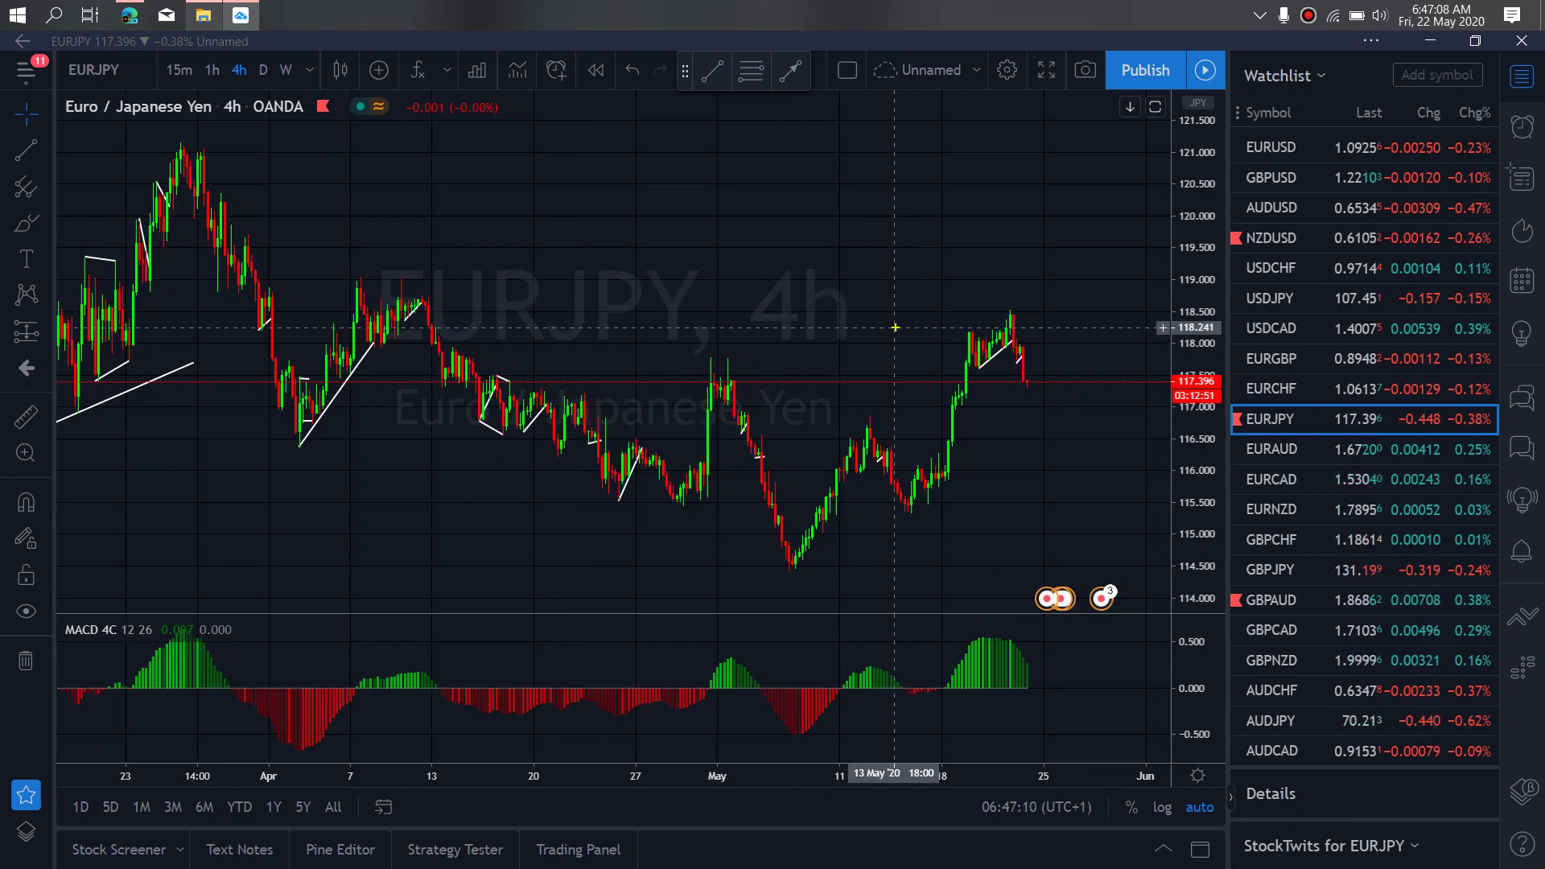
- Mark the latest 4-hour EURJPY candles with yellow lines above and down to the recent low
mouse_move(1007, 303)
mouse_down()
mouse_move(1019, 360)
mouse_move(1087, 368)
mouse_move(1119, 352)
mouse_move(1135, 402)
mouse_move(1220, 111)
mouse_up()
drag(1012, 297, 1130, 320)
drag(1030, 380, 1141, 424)
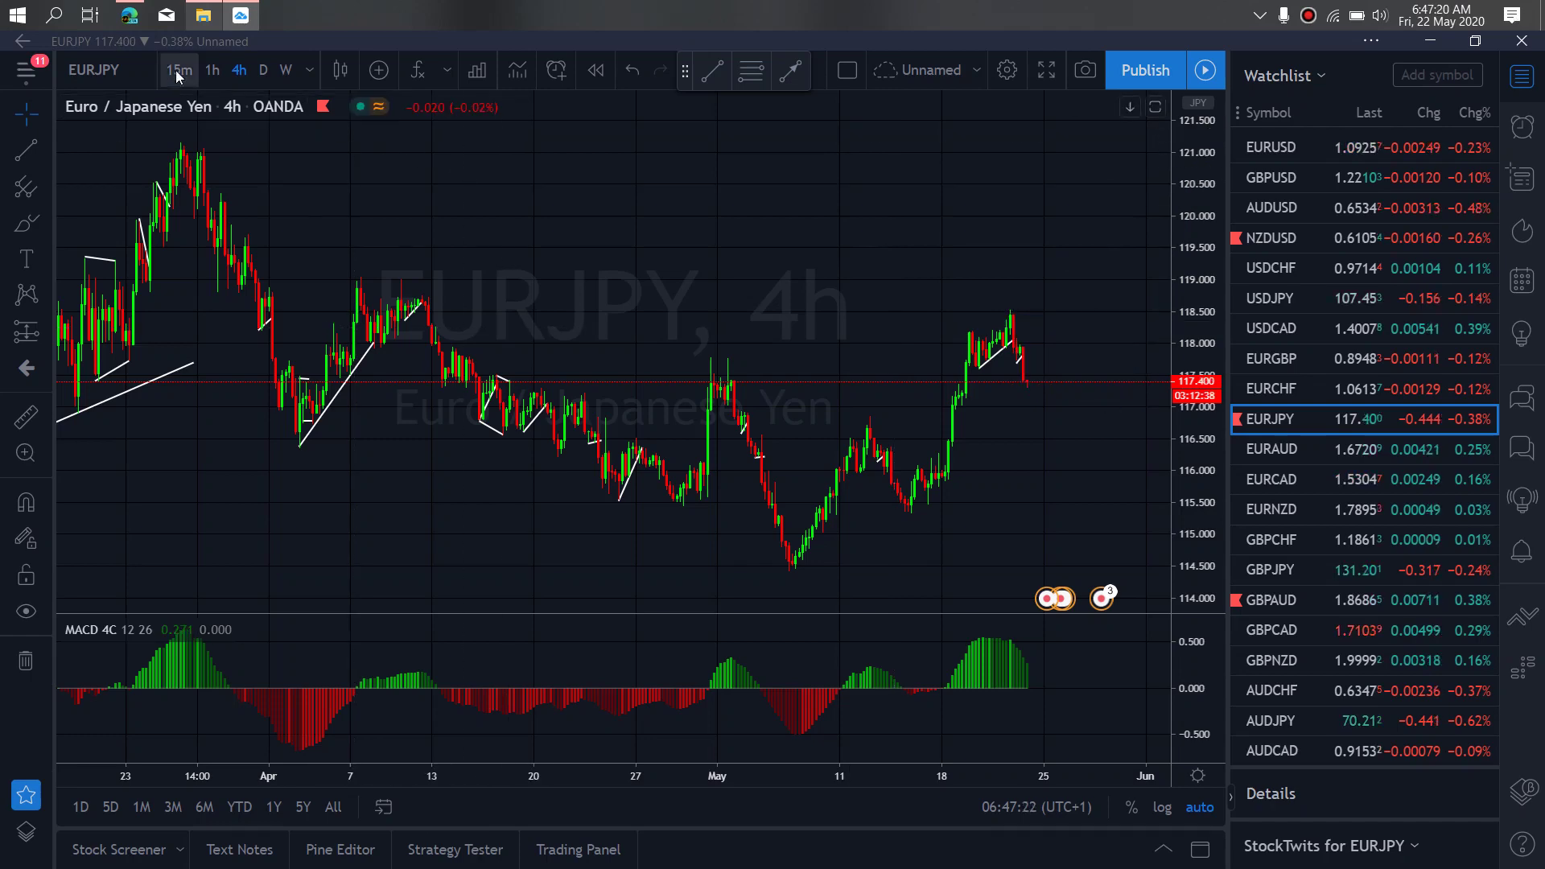
- Switch EURJPY to 1-hour and sketch a yellow W-shaped forecast with zigzags
click(211, 70)
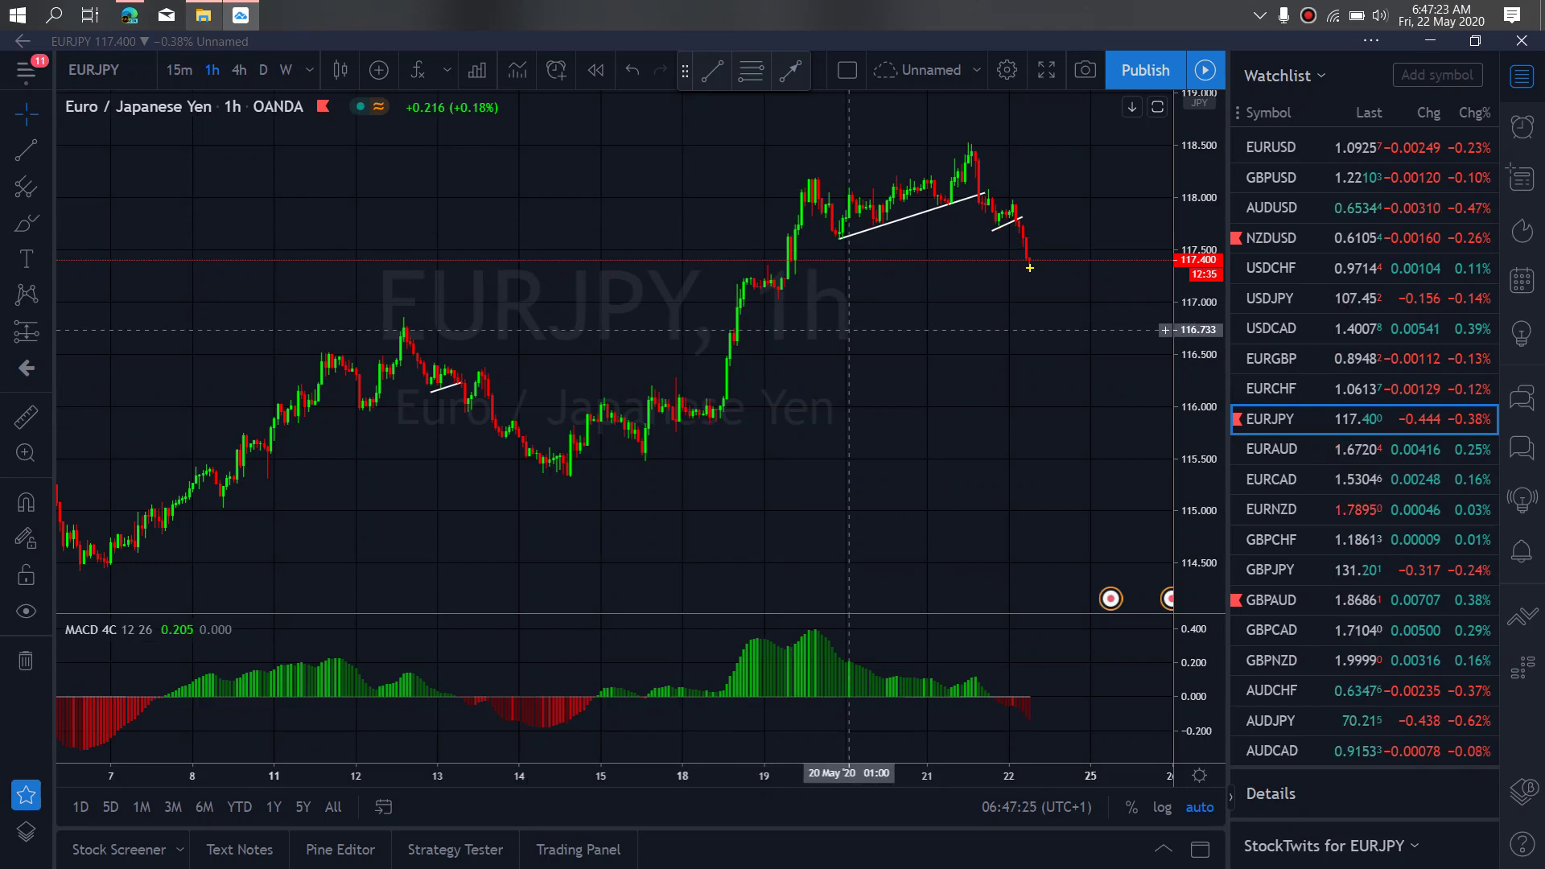
mouse_move(1018, 209)
mouse_down()
mouse_move(1038, 292)
mouse_move(1066, 247)
mouse_move(1120, 249)
mouse_move(1159, 373)
mouse_up()
drag(990, 225, 1017, 206)
- Bound the zigzags with yellow top and bottom lines, circle the forecast, then clear it with Escape
drag(1038, 258, 1125, 239)
mouse_move(1039, 291)
mouse_down()
mouse_move(1117, 262)
mouse_move(1145, 364)
mouse_up()
mouse_move(1177, 183)
mouse_down()
mouse_move(1142, 170)
mouse_move(1207, 354)
mouse_move(1176, 178)
mouse_up()
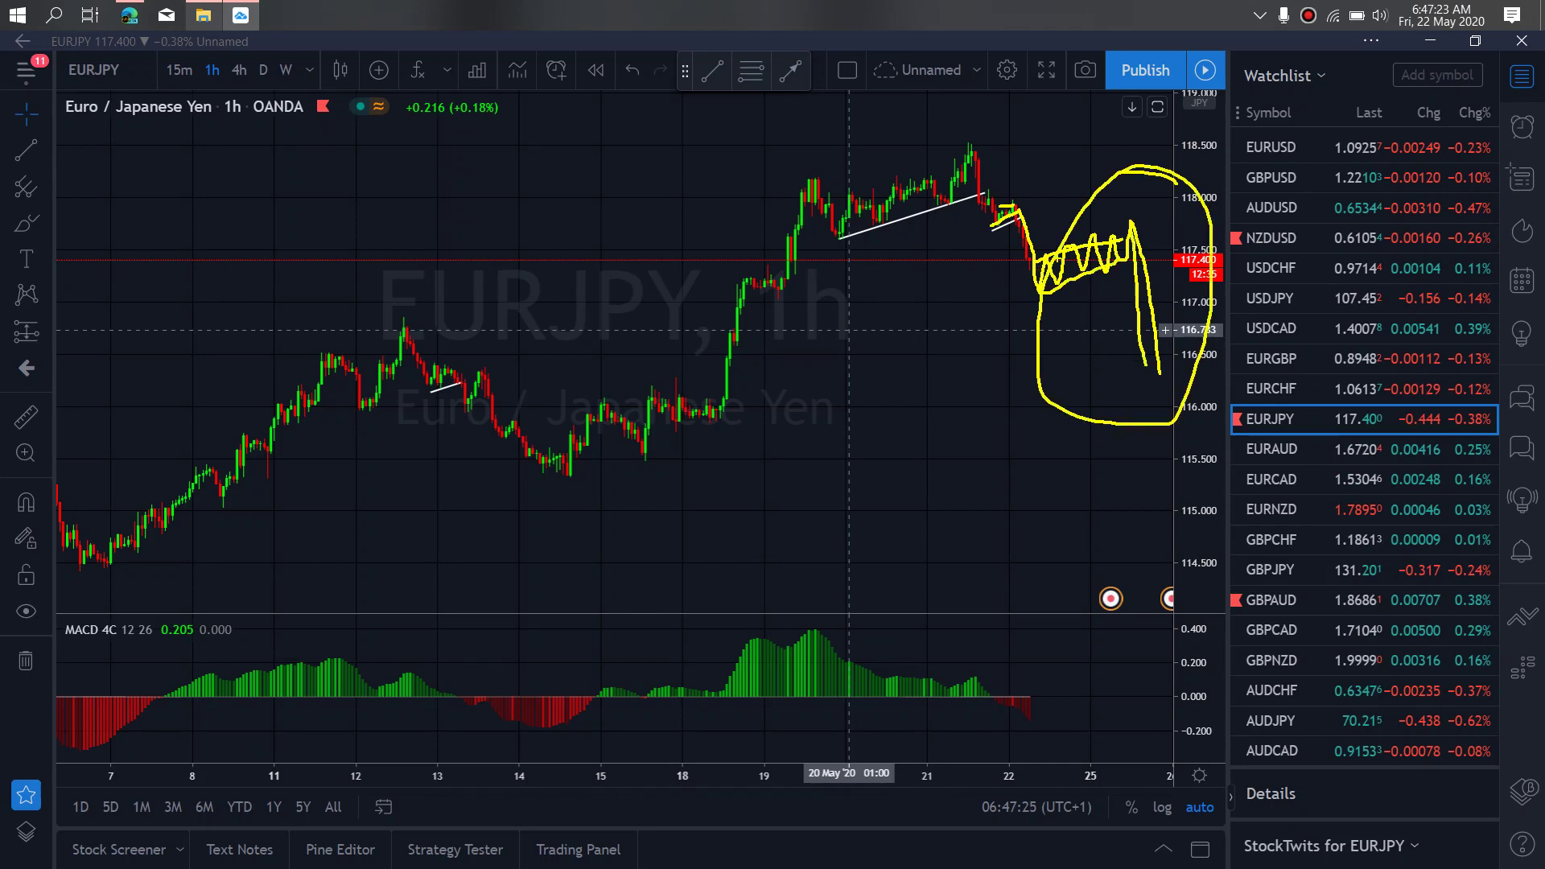
key(Escape)
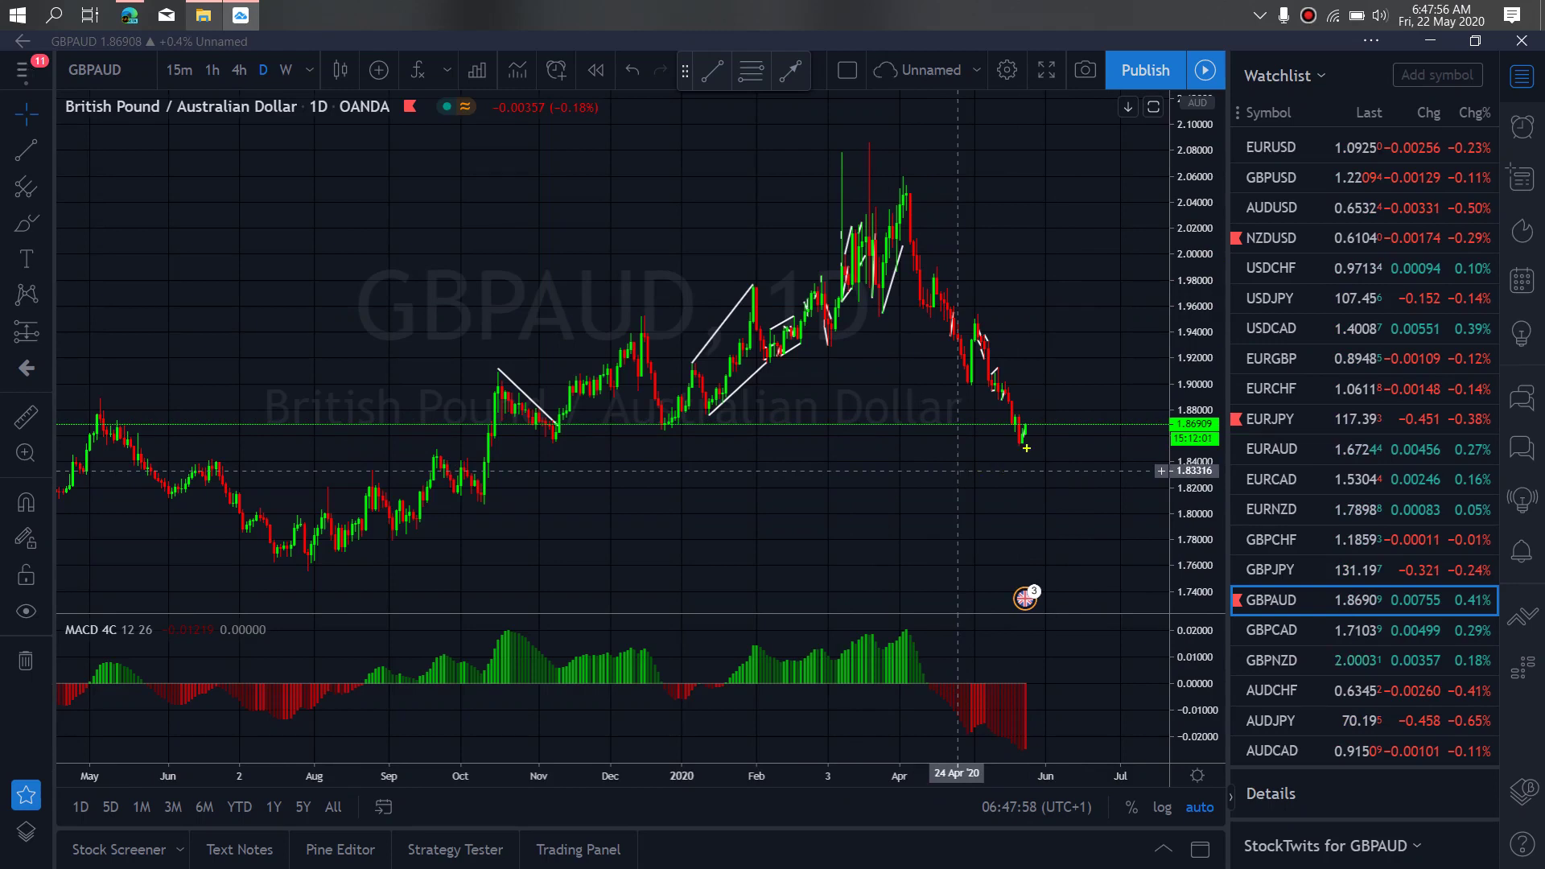
- Draw a yellow falling wedge and wiggle-then-steep-drop forecast on daily GBPAUD
drag(1021, 438, 1033, 414)
mouse_move(977, 315)
mouse_down()
mouse_move(1044, 369)
mouse_move(1012, 448)
mouse_up()
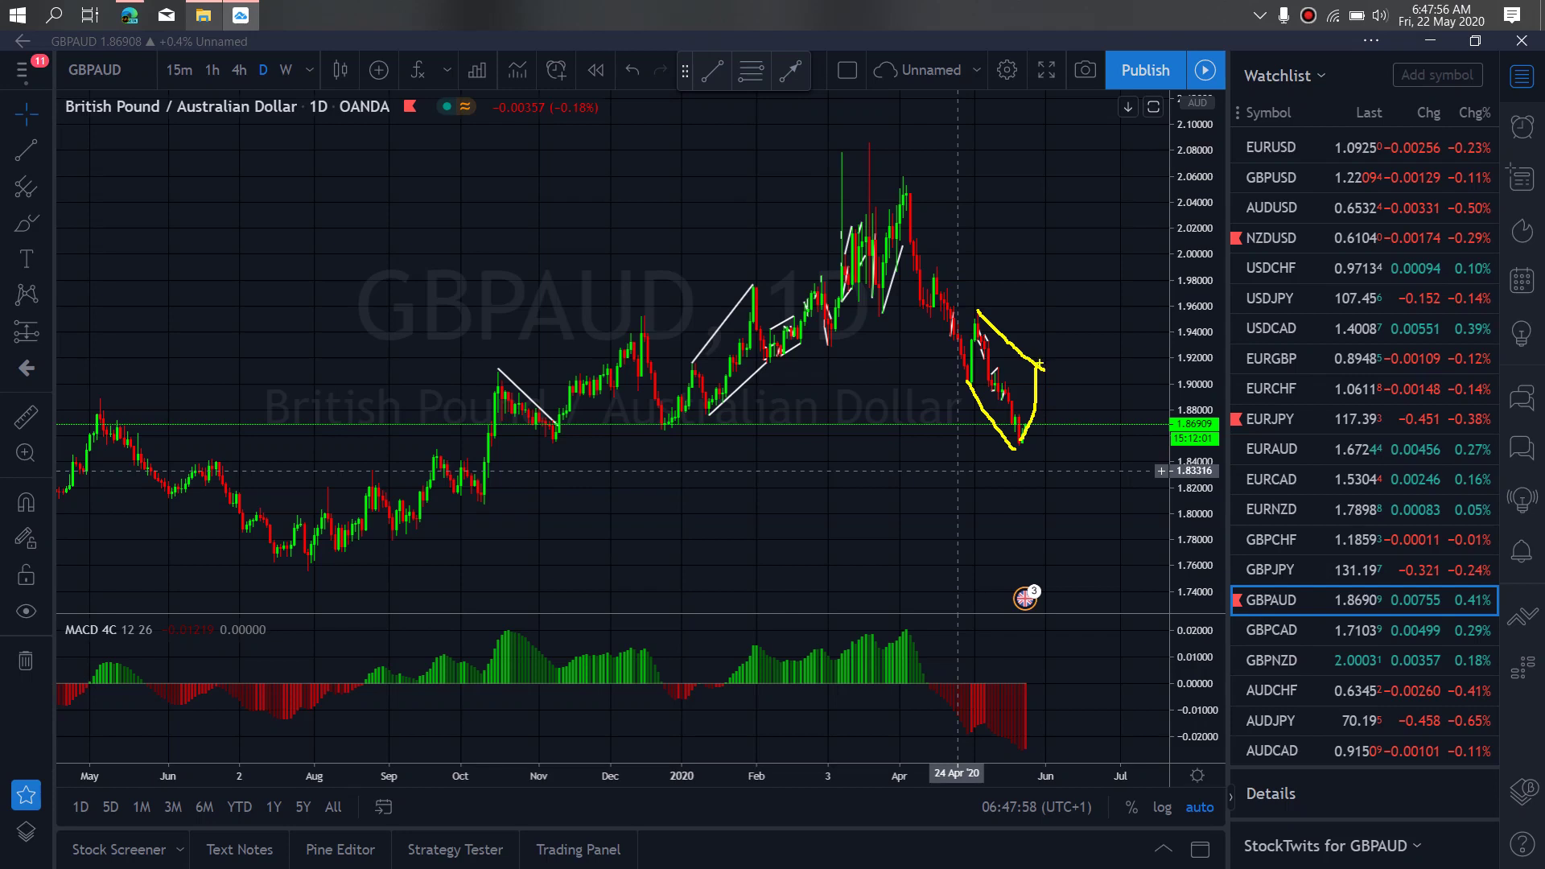
mouse_move(1046, 368)
mouse_down()
mouse_move(1071, 392)
mouse_move(1094, 503)
mouse_up()
- Circle the recent GBPAUD candles in yellow, clear the sketches, and switch to 4-hour
mouse_move(1047, 346)
mouse_down()
mouse_move(983, 445)
mouse_move(1054, 402)
mouse_move(1027, 323)
mouse_up()
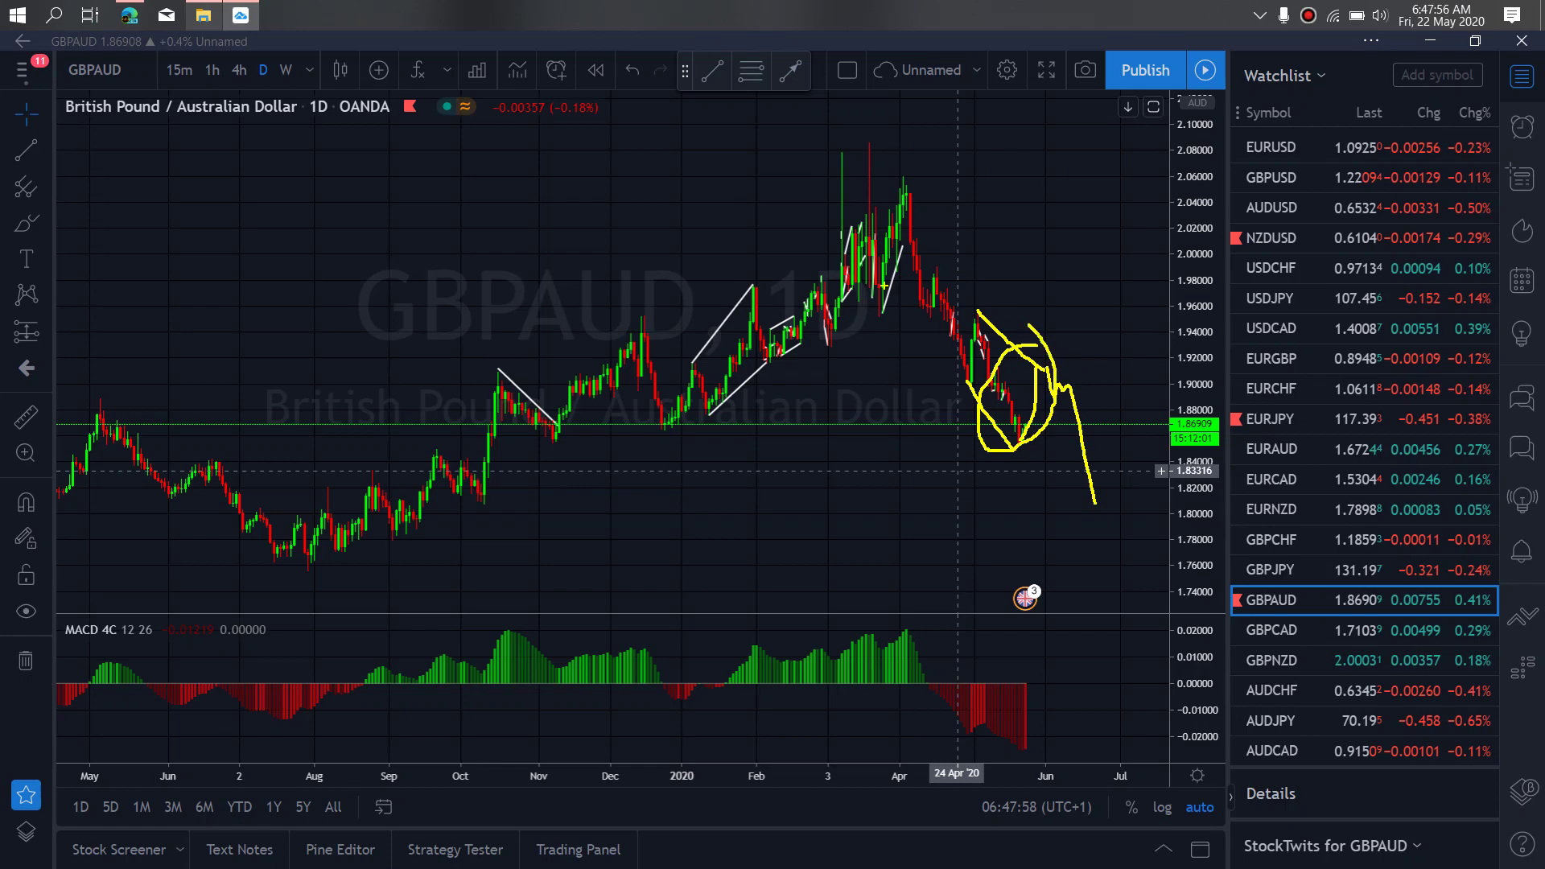
key(Escape)
click(237, 71)
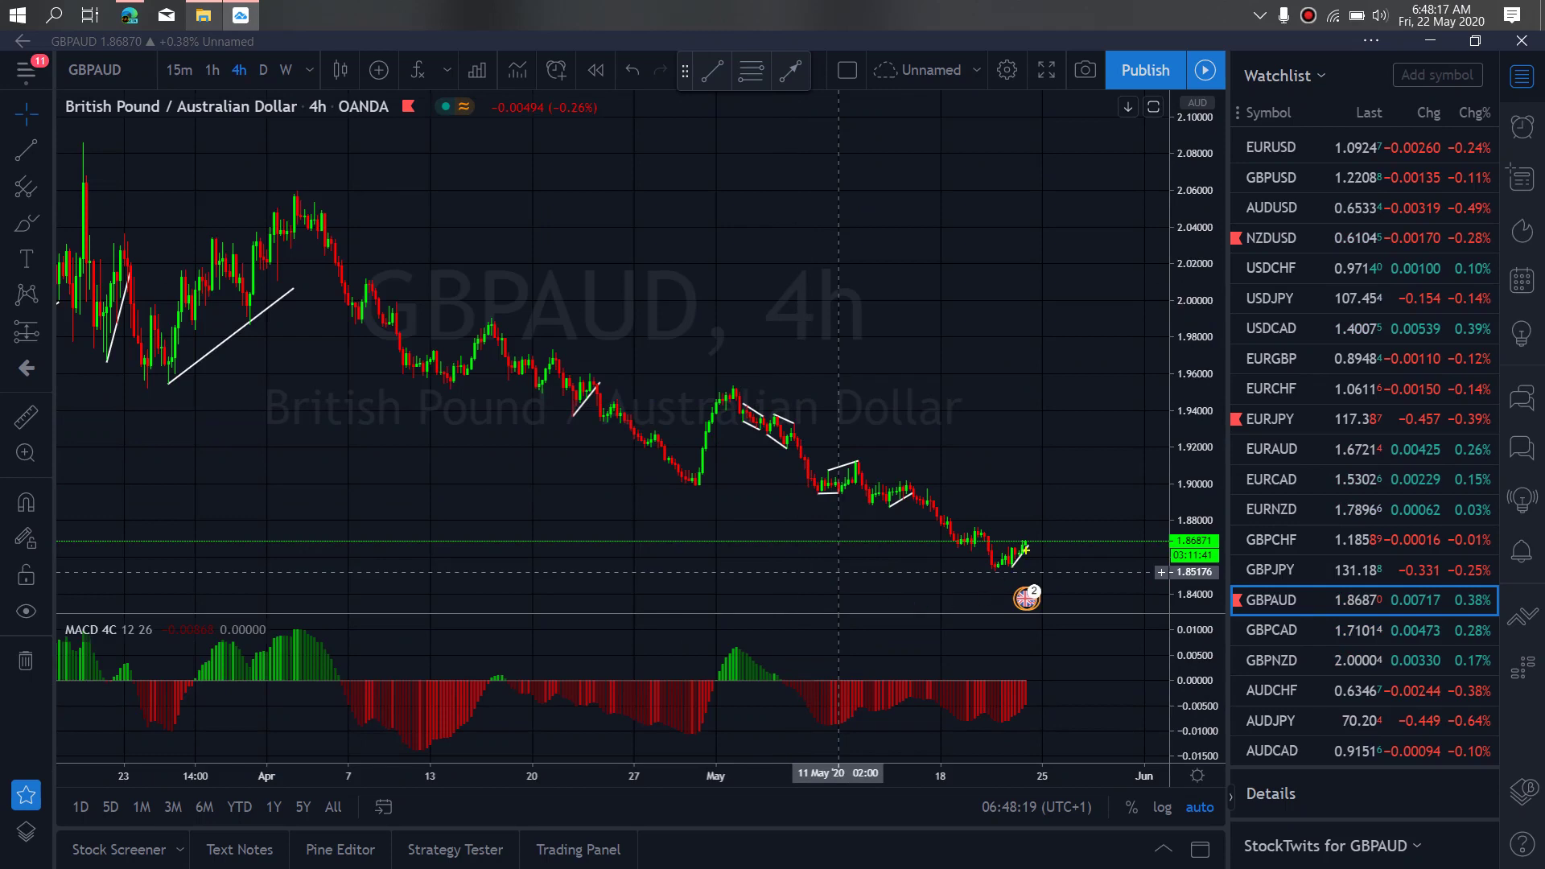
- On 4-hour GBPAUD, draw a yellow hook-and-rise forecast, a channel from the May high, and a loop
mouse_move(1027, 536)
mouse_down()
mouse_move(1030, 550)
mouse_move(1056, 453)
mouse_up()
drag(732, 385, 1064, 440)
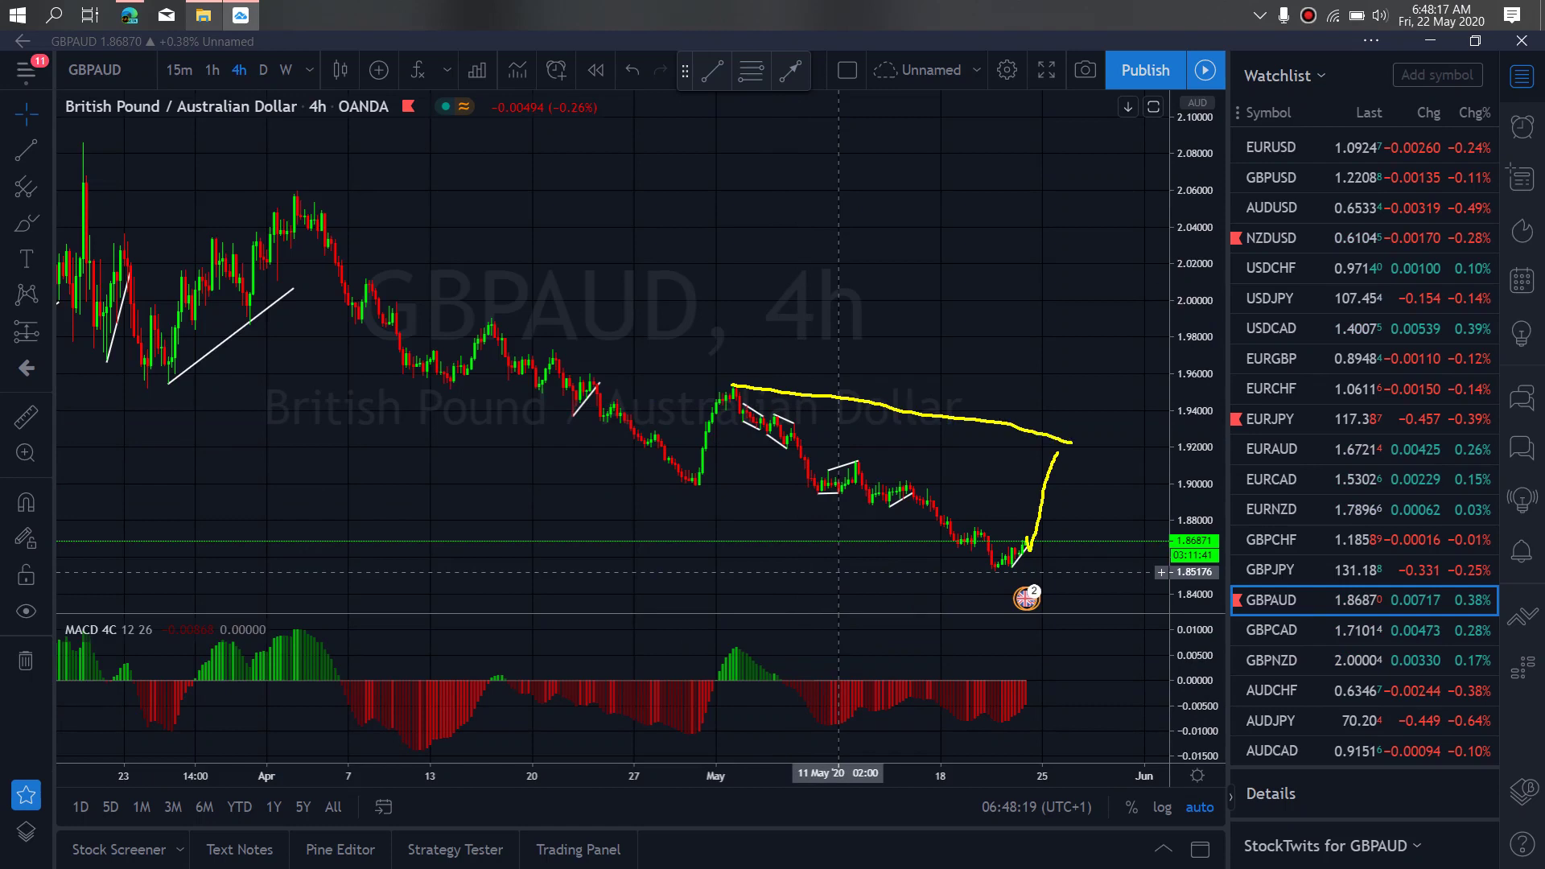
drag(703, 489, 988, 568)
mouse_move(1022, 387)
mouse_down()
mouse_move(1112, 573)
mouse_move(985, 387)
mouse_up()
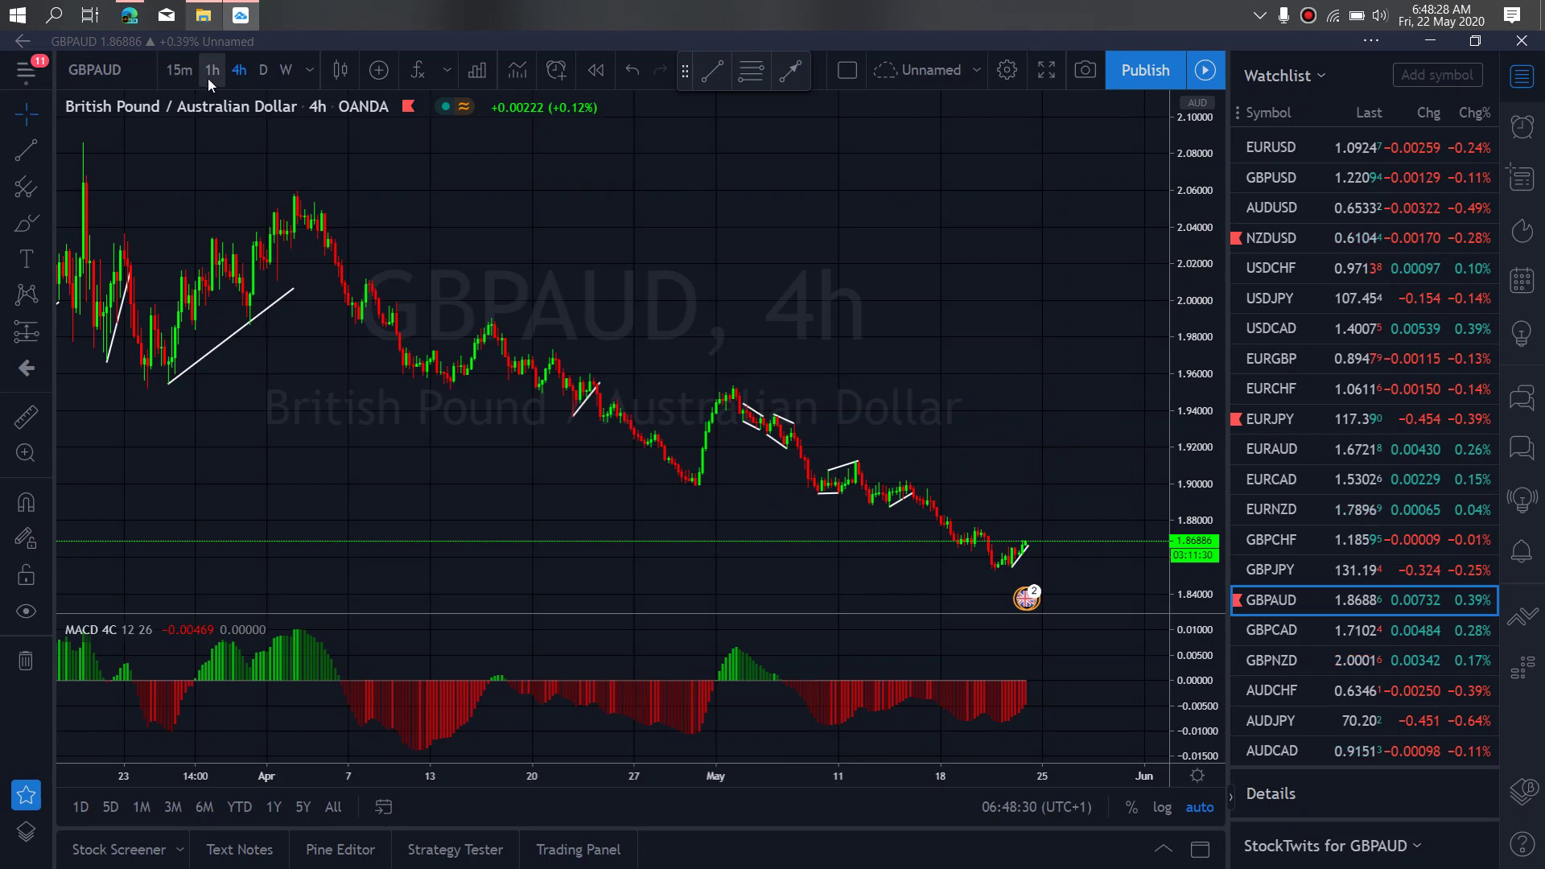
- On the 1-hour chart, outline a yellow wedge and bound the projected wave with top and bottom lines
click(208, 77)
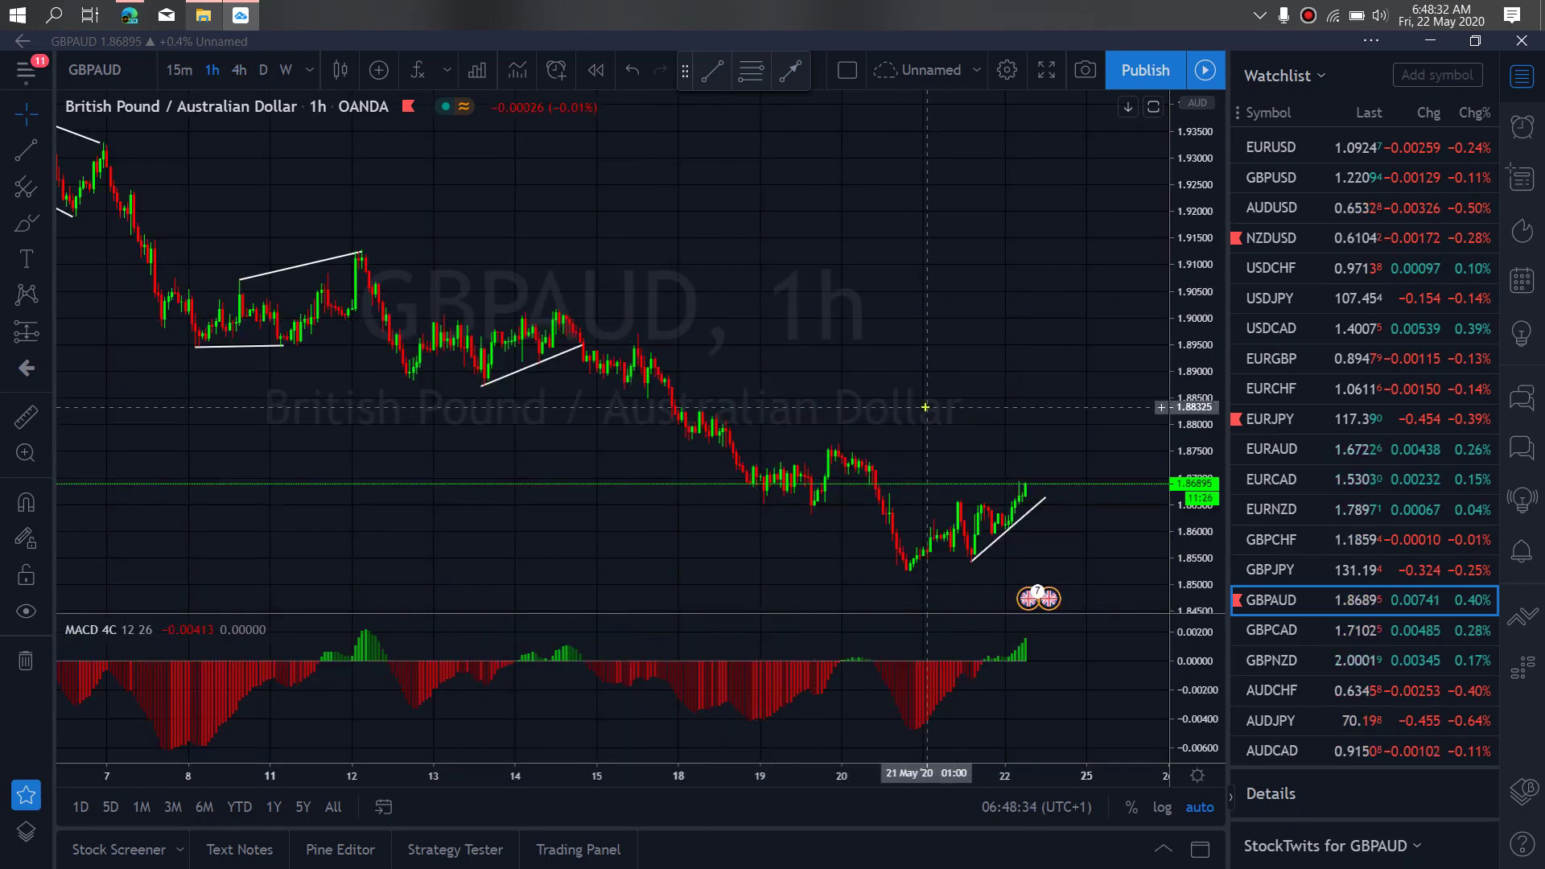
mouse_move(909, 569)
mouse_down()
mouse_move(951, 515)
mouse_move(1041, 524)
mouse_move(1045, 541)
mouse_up()
drag(956, 499, 1035, 485)
mouse_move(1048, 545)
mouse_down()
mouse_move(1107, 424)
mouse_move(1149, 427)
mouse_move(1179, 461)
mouse_move(1237, 236)
mouse_up()
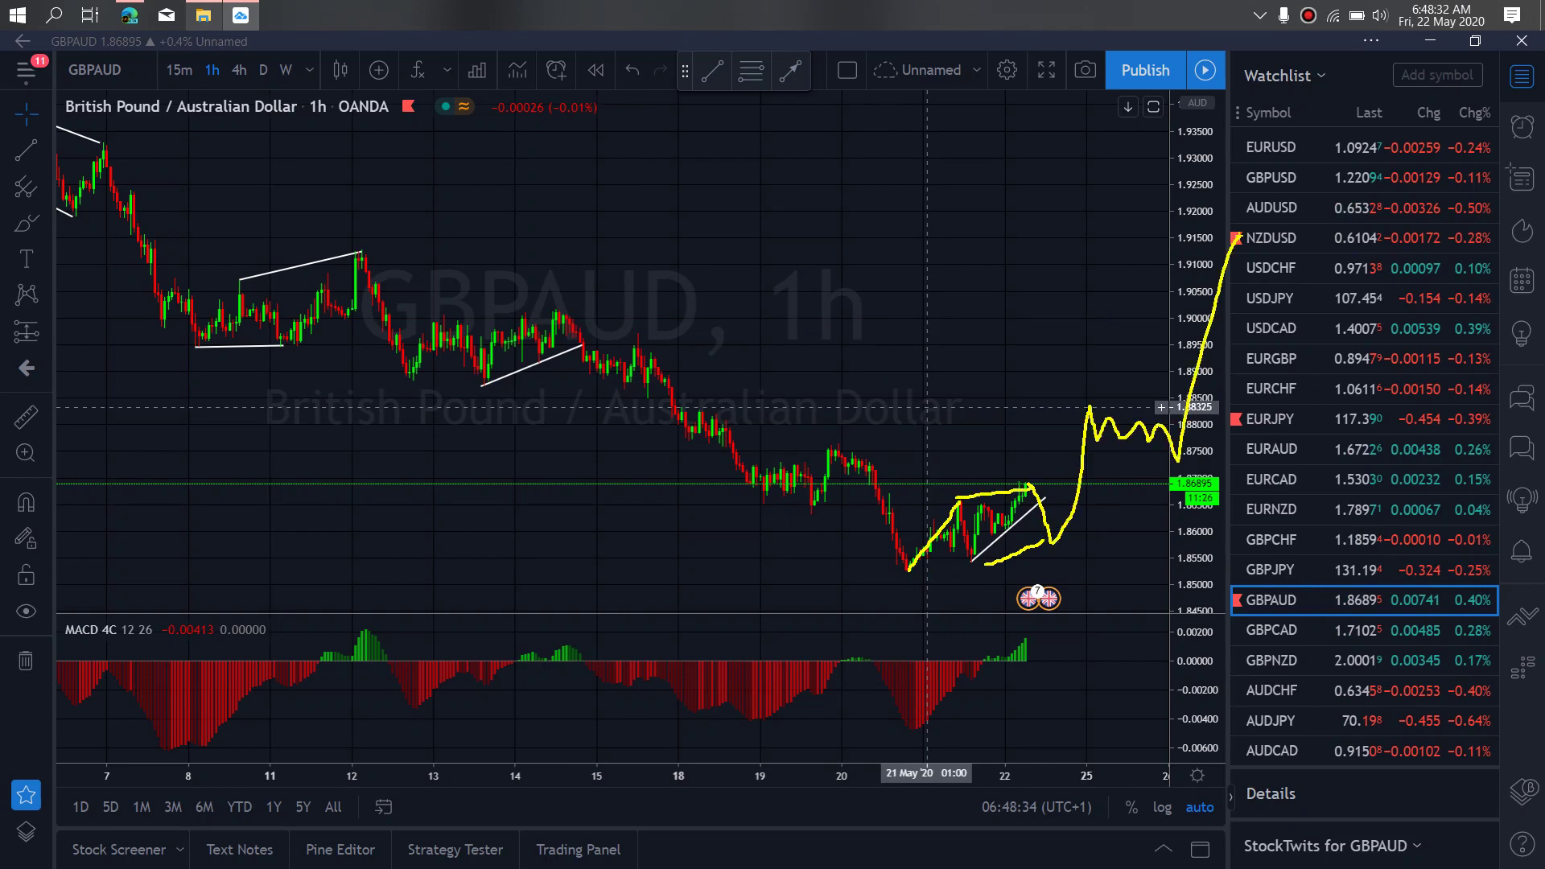
drag(1078, 405, 1180, 414)
drag(1077, 439, 1187, 461)
- Extend the yellow forecast with waves, a steep rise, and upper and lower projection lines
mouse_move(1237, 238)
mouse_down()
mouse_move(1293, 309)
mouse_move(1349, 283)
mouse_move(1390, 291)
mouse_move(1426, 126)
mouse_up()
drag(1243, 223, 1412, 303)
drag(1228, 306, 1446, 377)
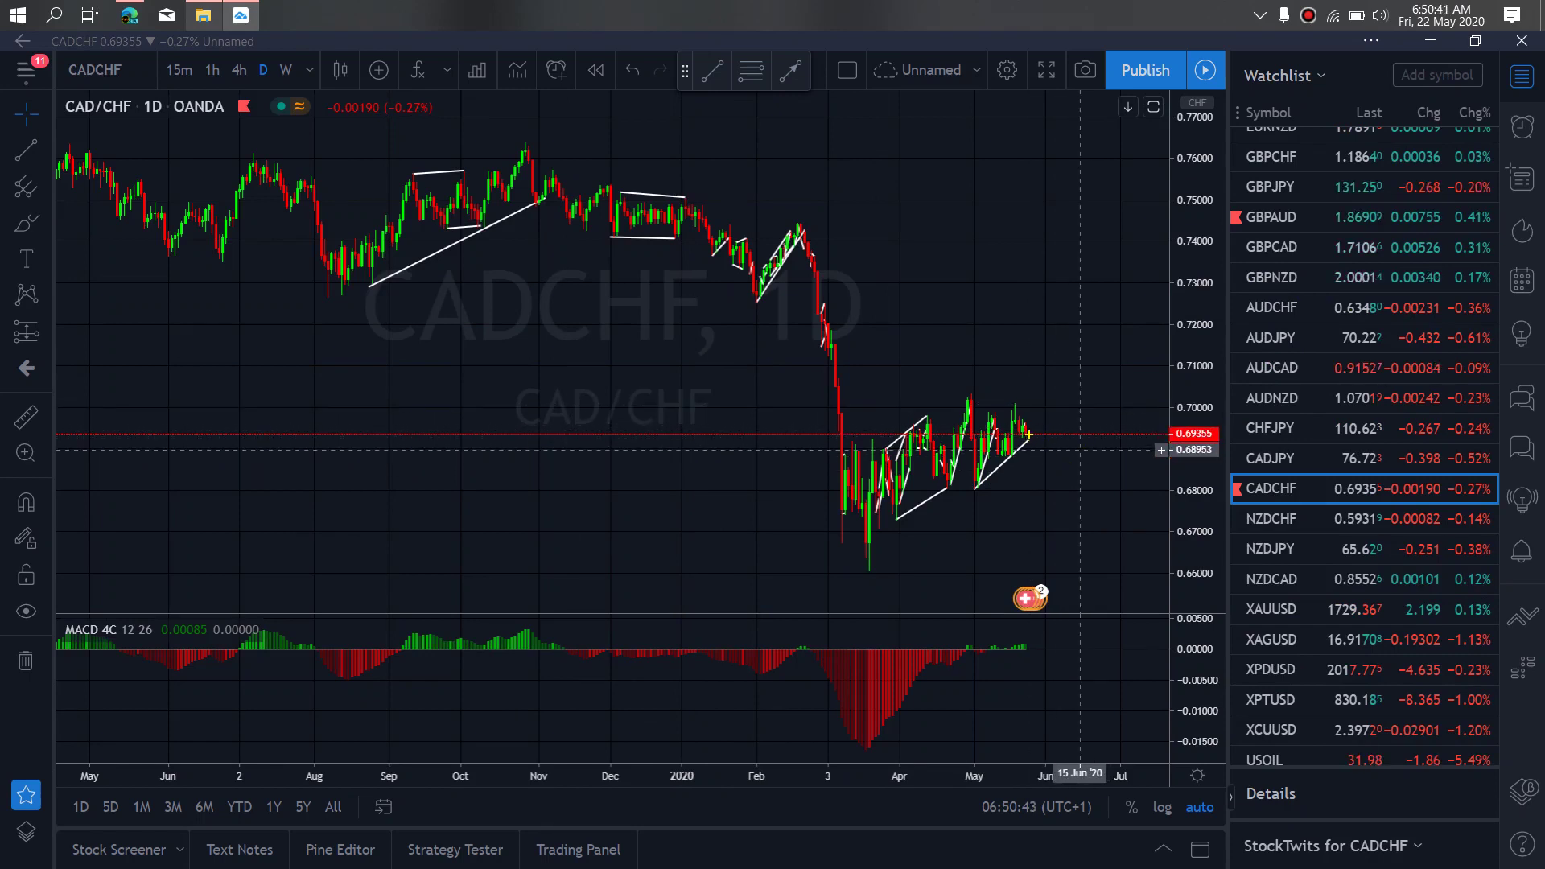
- Circle the latest CADCHF daily candles in yellow, then switch to 4-hour
mouse_move(1014, 422)
mouse_down()
mouse_move(1032, 421)
mouse_move(1040, 490)
mouse_move(983, 490)
mouse_up()
mouse_move(1006, 386)
mouse_down()
mouse_move(989, 406)
mouse_move(1054, 505)
mouse_move(1009, 380)
mouse_up()
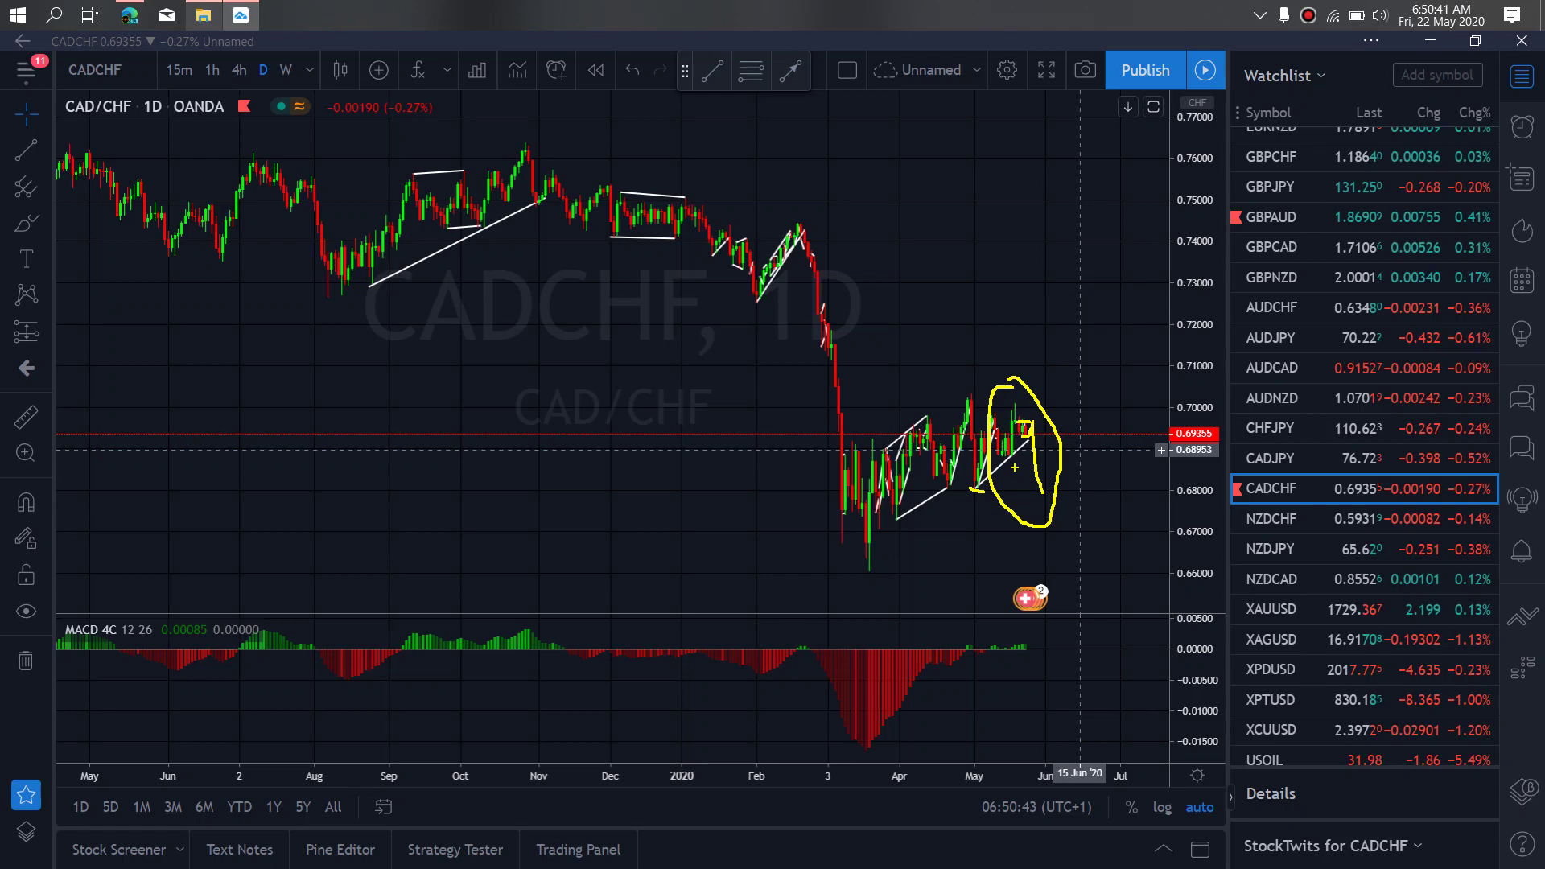
click(241, 70)
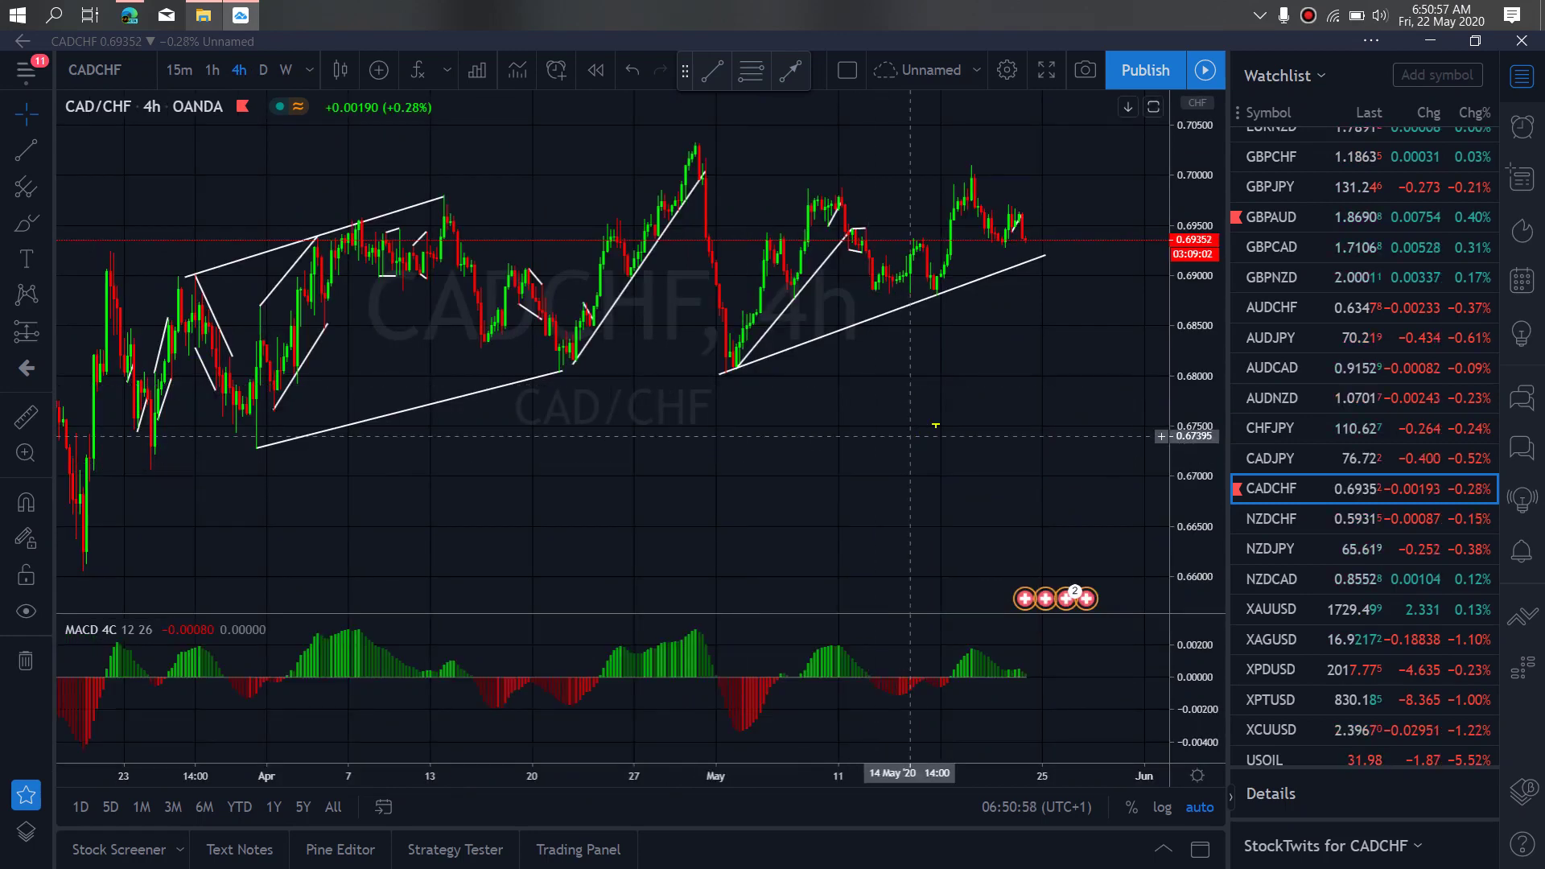
- Draw a yellow downward projection on 4-hour CADCHF, mark beneath the May low, and circle it
mouse_move(979, 202)
mouse_down()
mouse_move(1003, 240)
mouse_move(1015, 213)
mouse_move(1027, 239)
mouse_move(1040, 197)
mouse_move(1045, 225)
mouse_move(1061, 203)
mouse_move(1051, 233)
mouse_move(1074, 229)
mouse_move(1088, 304)
mouse_move(1117, 253)
mouse_move(1155, 284)
mouse_move(1196, 390)
mouse_up()
drag(648, 383, 740, 374)
mouse_move(983, 143)
mouse_down()
mouse_move(975, 212)
mouse_move(1227, 225)
mouse_move(931, 125)
mouse_up()
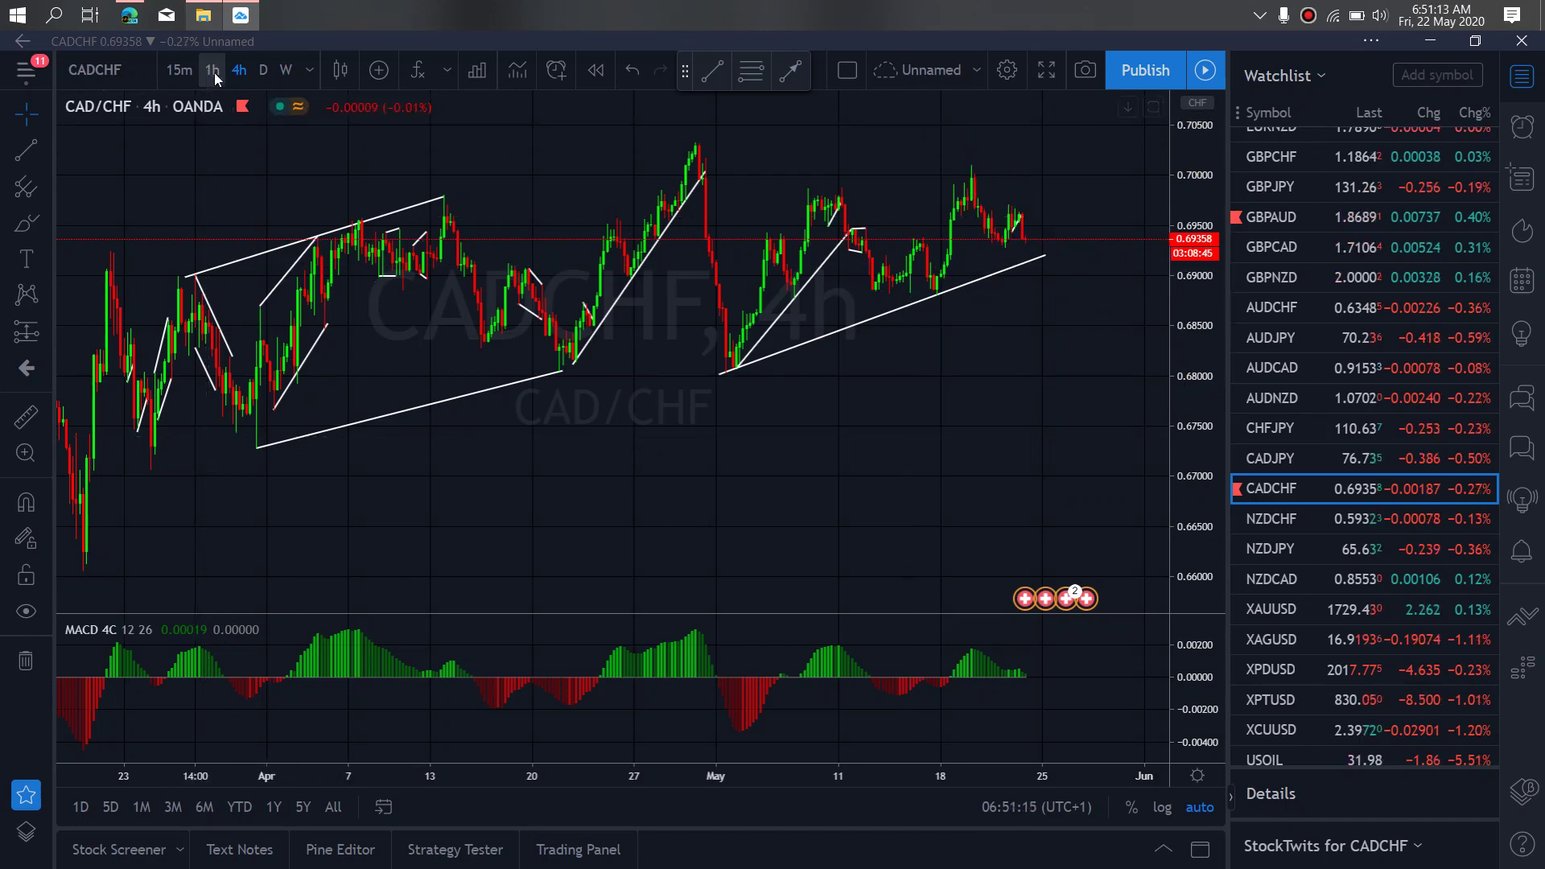
click(211, 70)
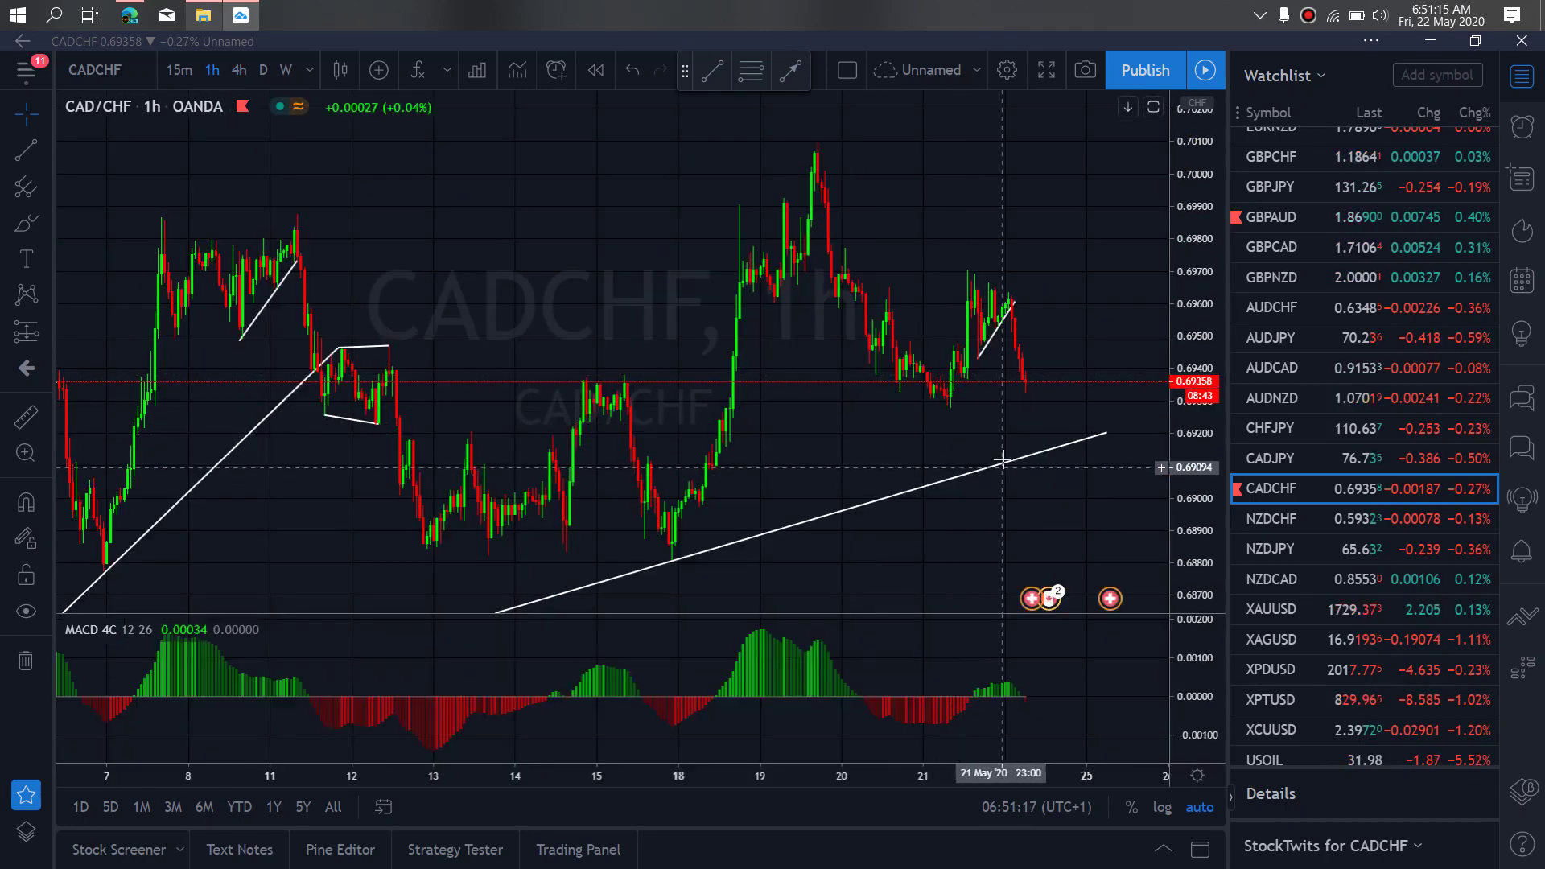
- Sketch a yellow dip-then-rally forecast and a range box at 0.6970/0.6930
mouse_move(1015, 345)
mouse_down()
mouse_move(1025, 400)
mouse_move(1041, 392)
mouse_move(1067, 420)
mouse_move(1094, 300)
mouse_up()
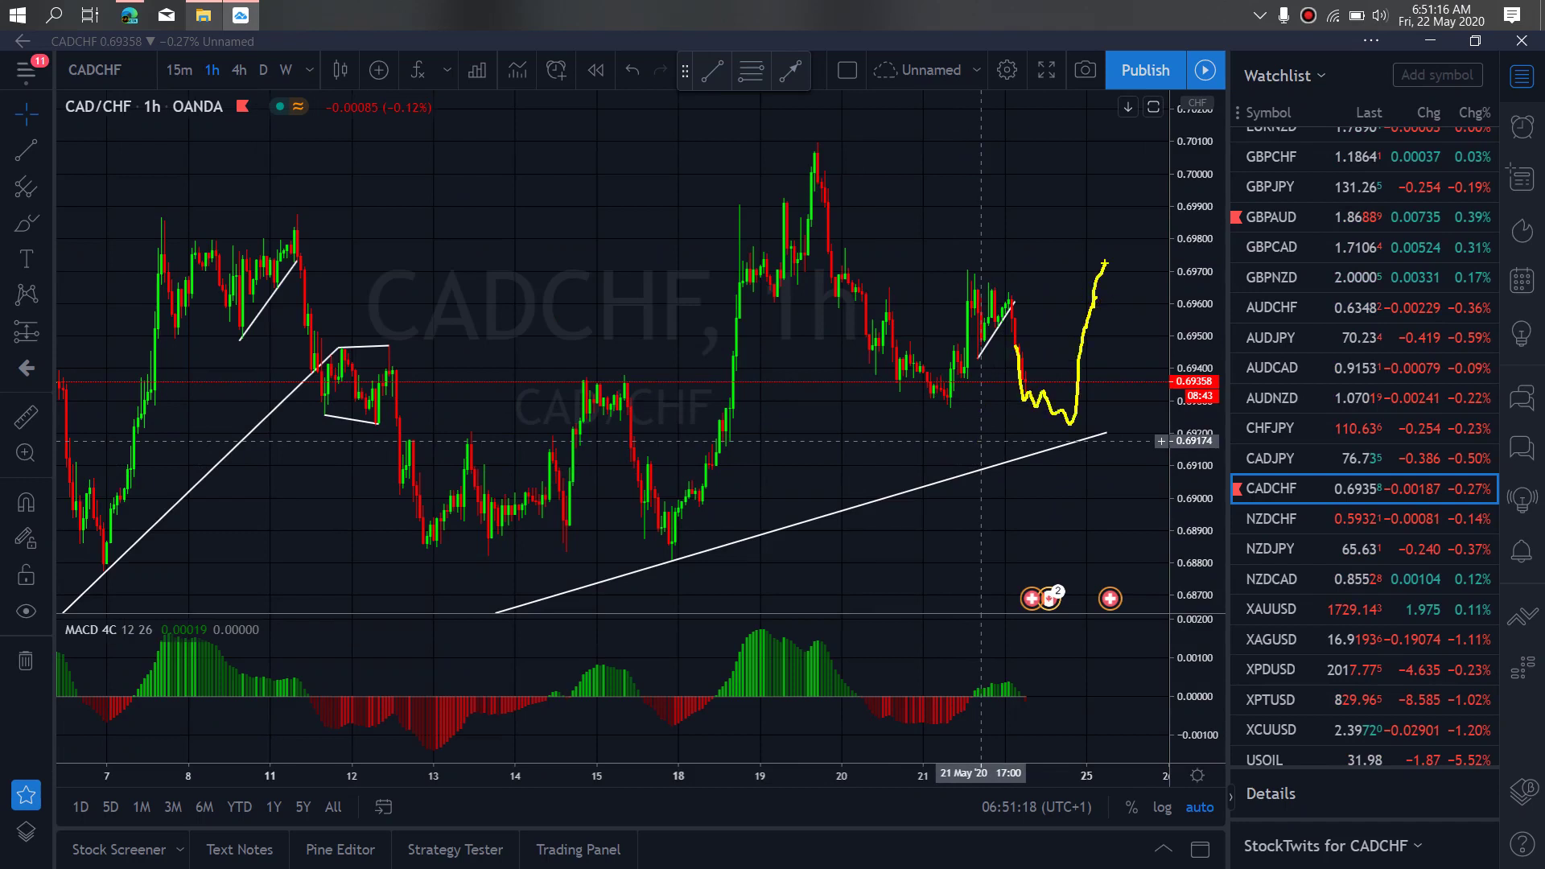
drag(958, 276, 1093, 272)
drag(943, 397, 1062, 411)
- Add a yellow wiggle-and-zigzag projection from the box corner and loop a large circle around it
mouse_move(1099, 262)
mouse_down()
mouse_move(1104, 242)
mouse_move(1136, 318)
mouse_move(1171, 324)
mouse_move(1207, 377)
mouse_move(1246, 532)
mouse_move(1336, 426)
mouse_move(1422, 698)
mouse_up()
drag(1260, 548, 1362, 497)
drag(1239, 477, 1317, 438)
mouse_move(938, 76)
mouse_down()
mouse_move(639, 86)
mouse_move(1029, 845)
mouse_move(1114, 44)
mouse_move(742, 105)
mouse_up()
mouse_move(1118, 365)
mouse_down()
mouse_move(1191, 334)
mouse_move(1137, 320)
mouse_up()
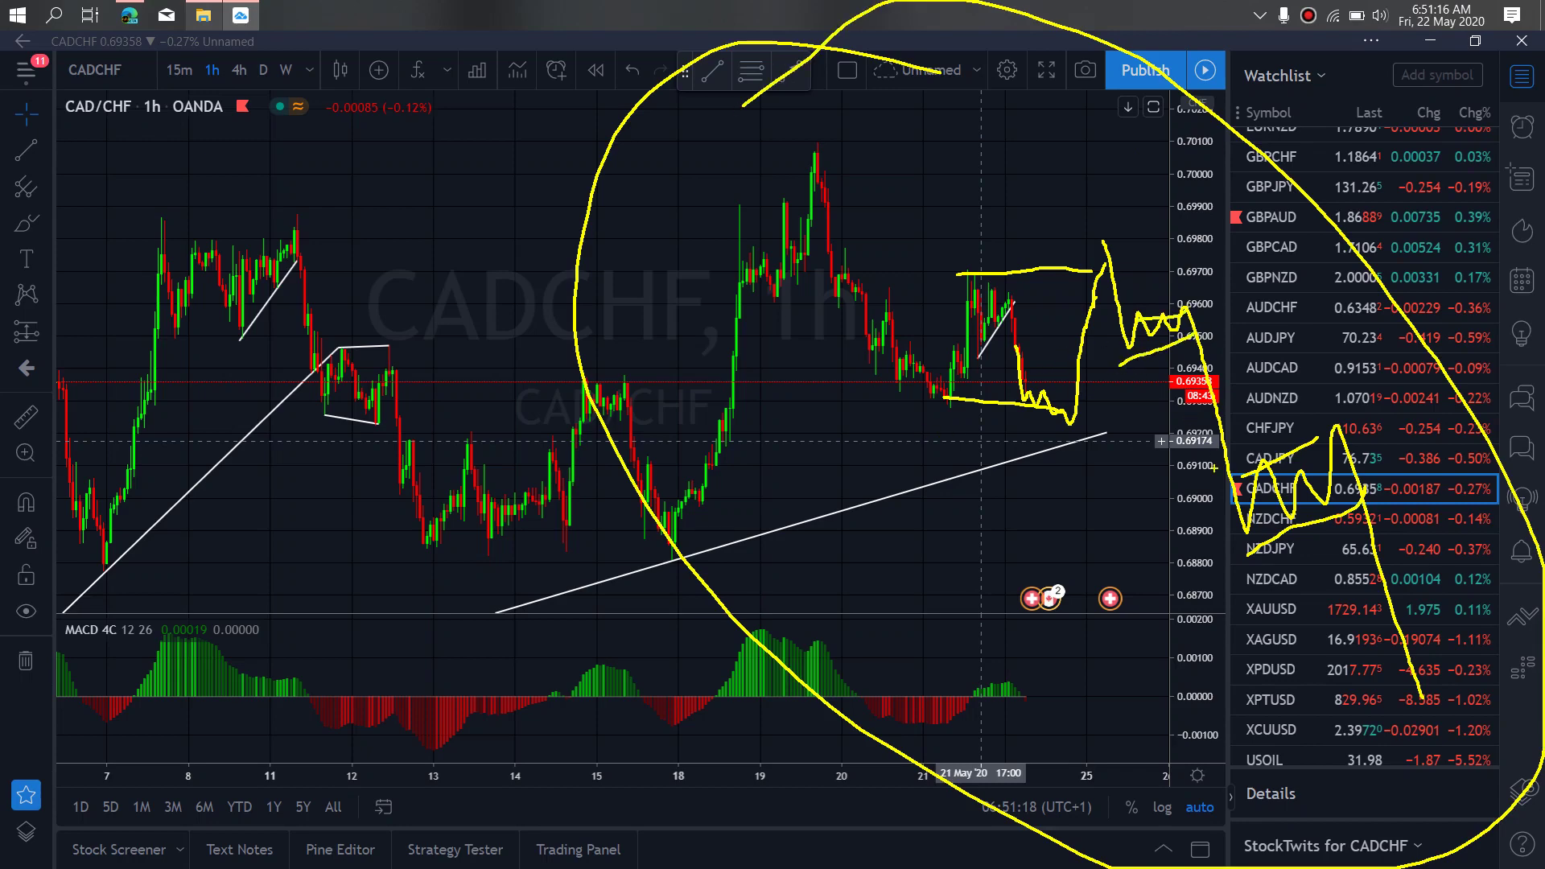